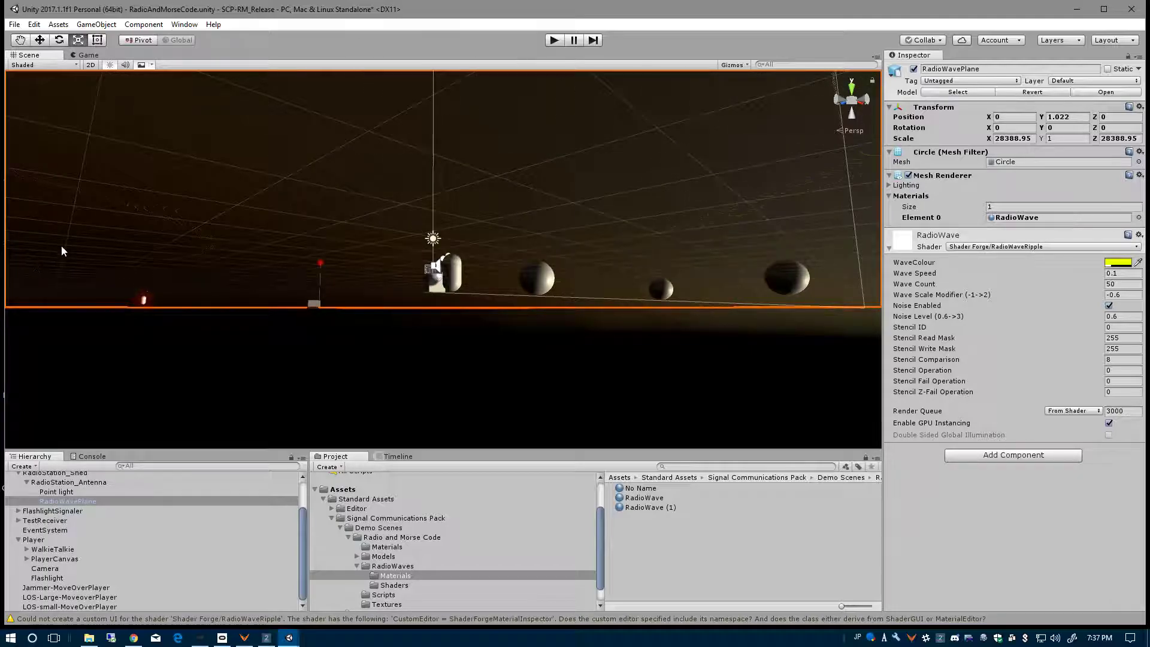
# - Frame the RadioWavePlane in the scene and examine its circular area from a distance and close up near the antenna
pyautogui.doubleClick(55, 503)
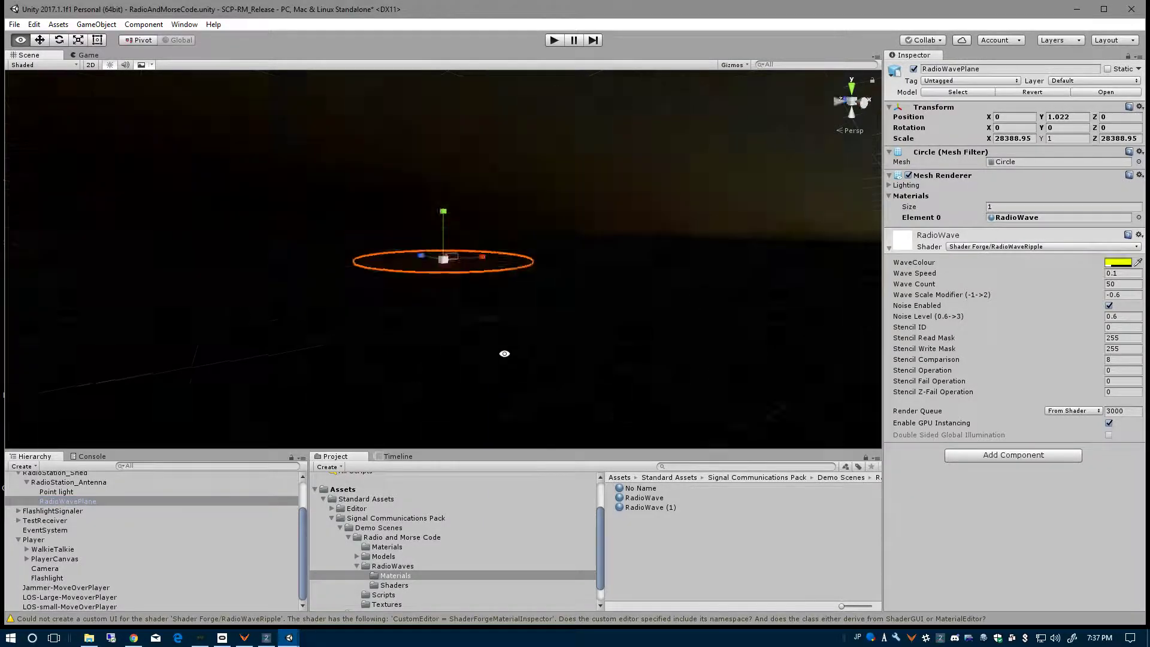
pyautogui.keyDown('alt'); pyautogui.moveTo(510, 344); pyautogui.dragTo(507, 388); pyautogui.keyUp('alt')
pyautogui.scroll(8, 507, 387)
pyautogui.scroll(6, 507, 387)
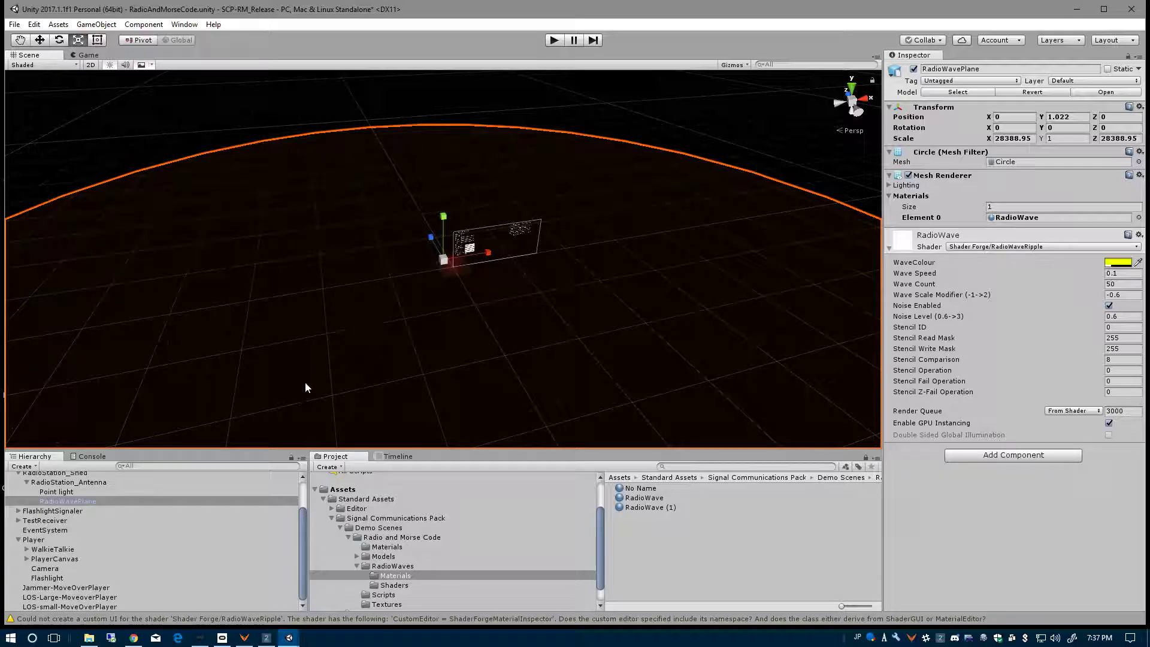
pyautogui.scroll(6, 418, 314)
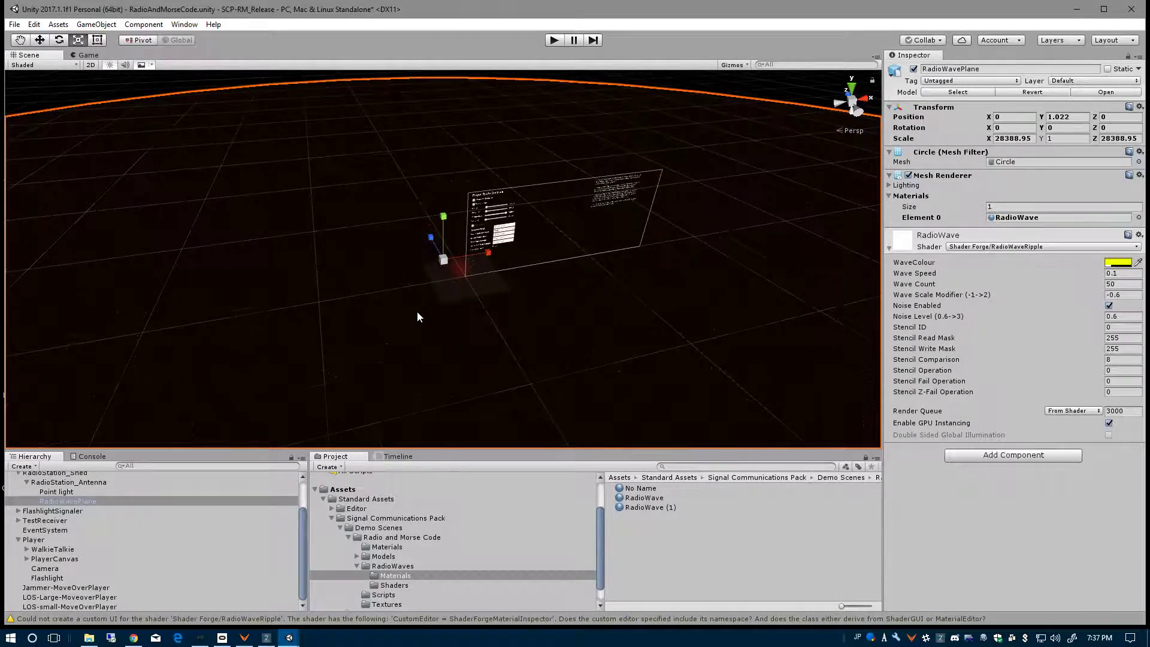
pyautogui.scroll(5, 417, 313)
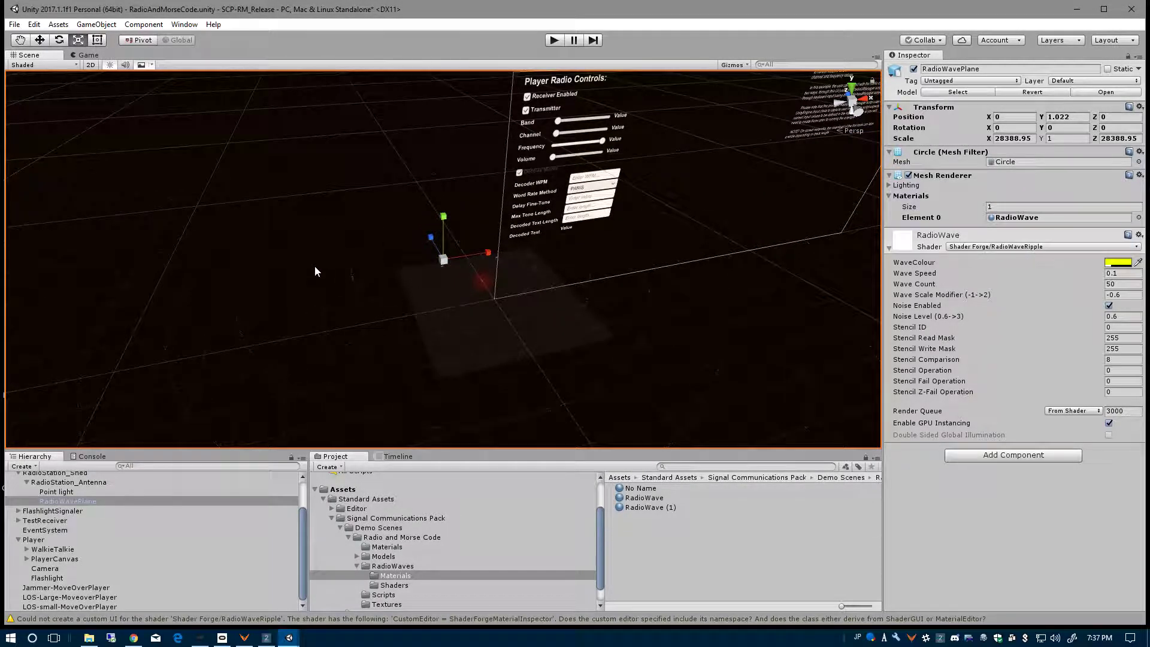
pyautogui.scroll(6, 315, 266)
pyautogui.scroll(7, 379, 322)
pyautogui.scroll(-5, 163, 329)
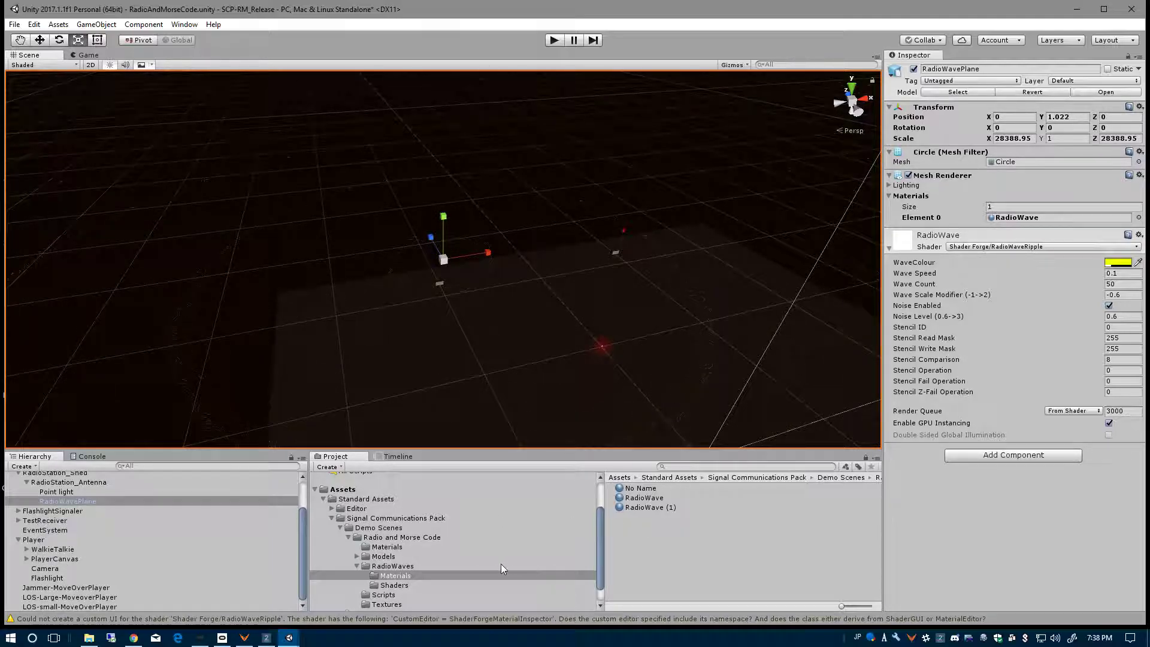
# - Inspect the RadioWavePlane model in the RadioWaves folder along with its Circle mesh
pyautogui.click(390, 566)
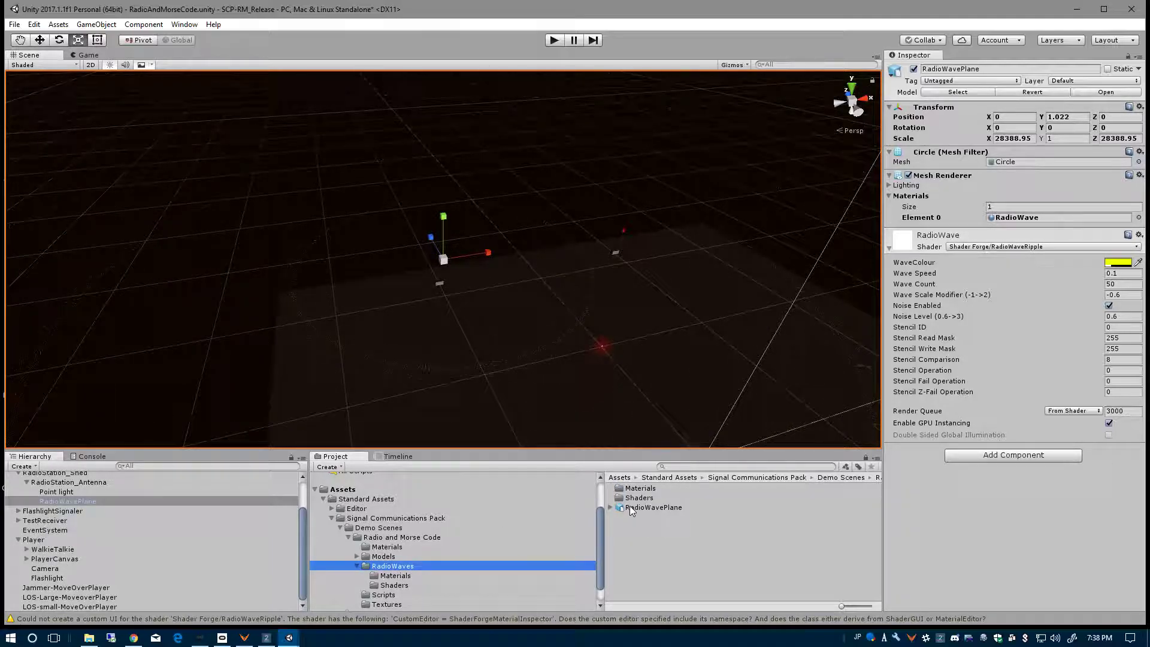
pyautogui.click(631, 506)
pyautogui.click(611, 507)
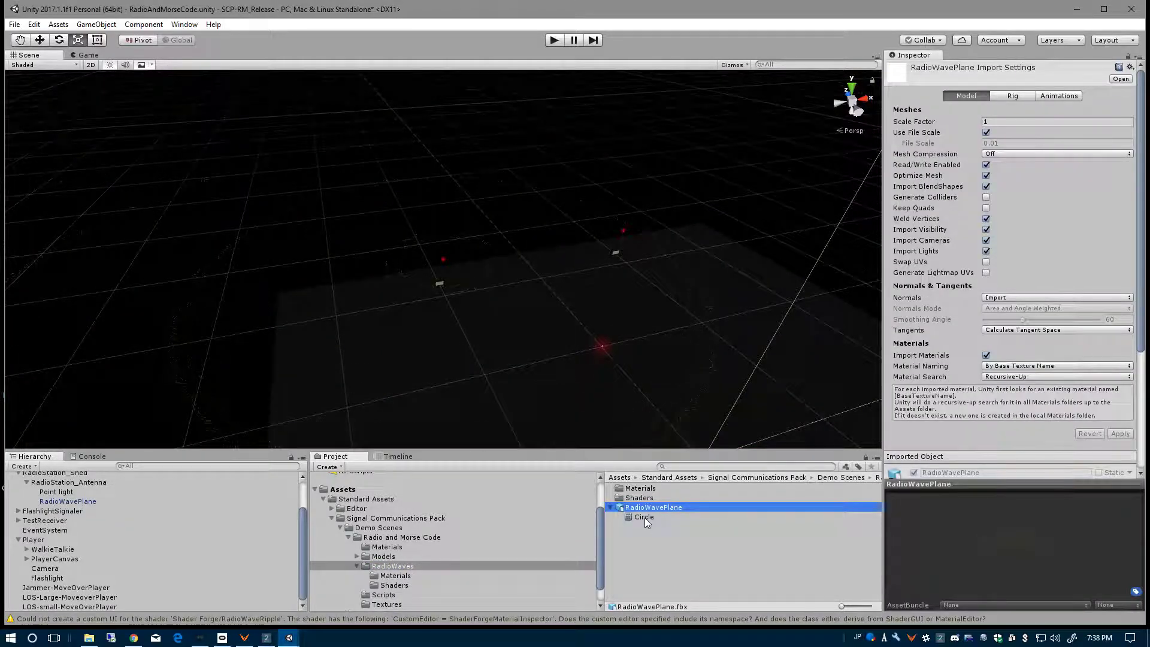
pyautogui.click(645, 518)
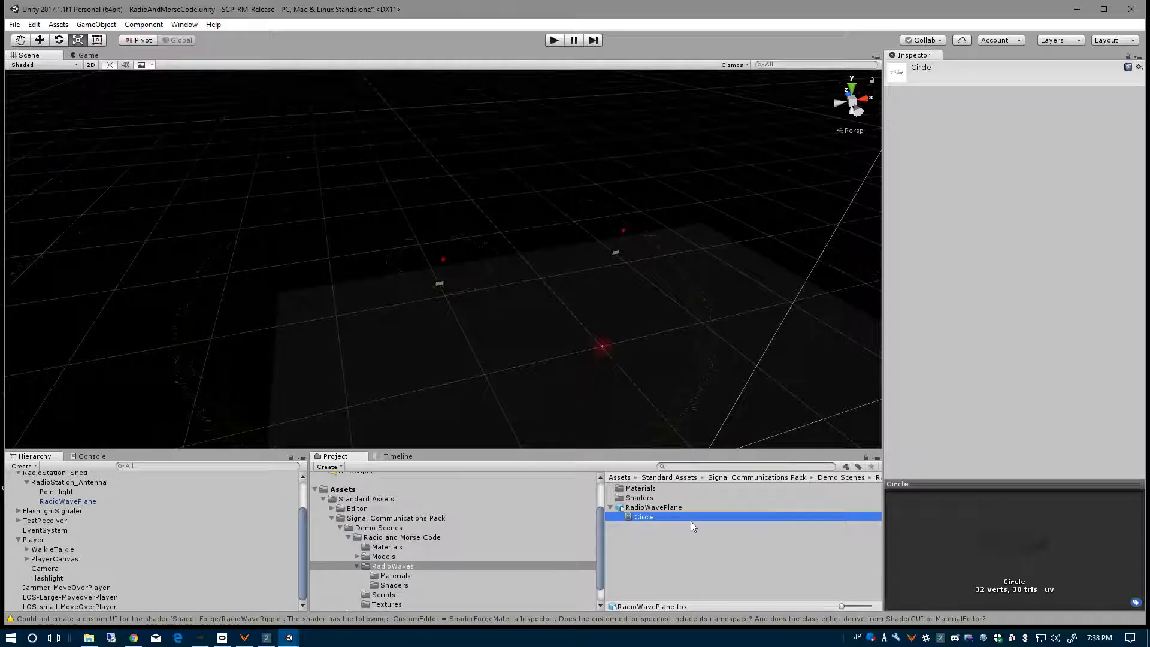
pyautogui.click(611, 509)
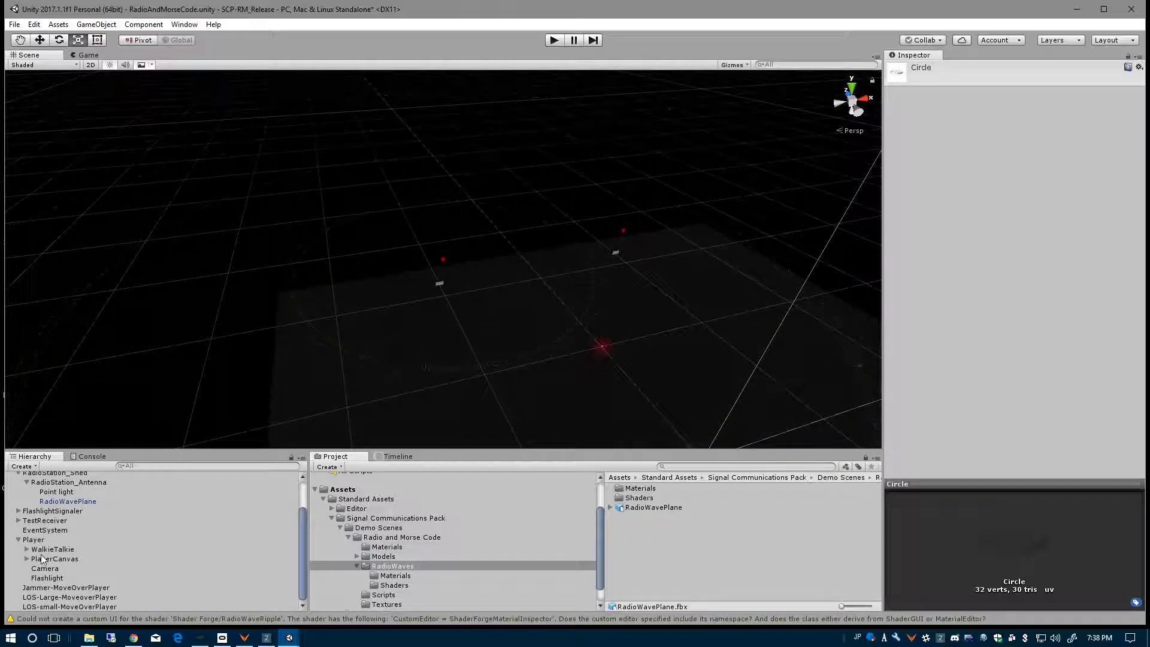
# - Select the antenna's RadioWavePlane and set the alpha of its material's WaveColour to 50
pyautogui.click(53, 502)
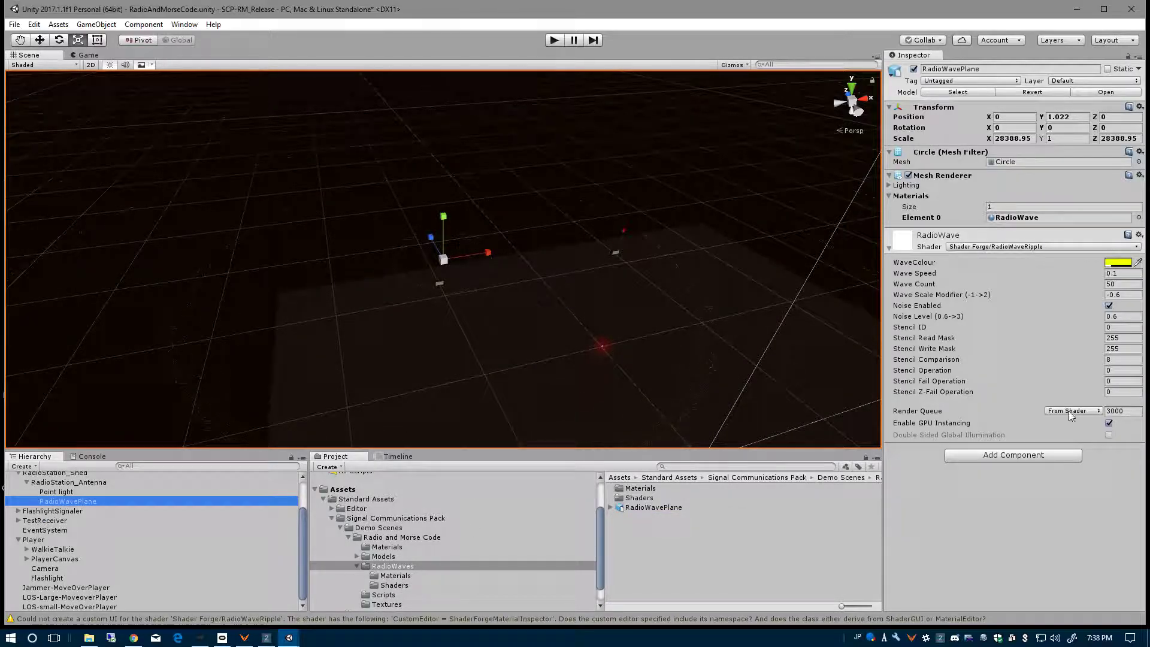
pyautogui.click(1118, 262)
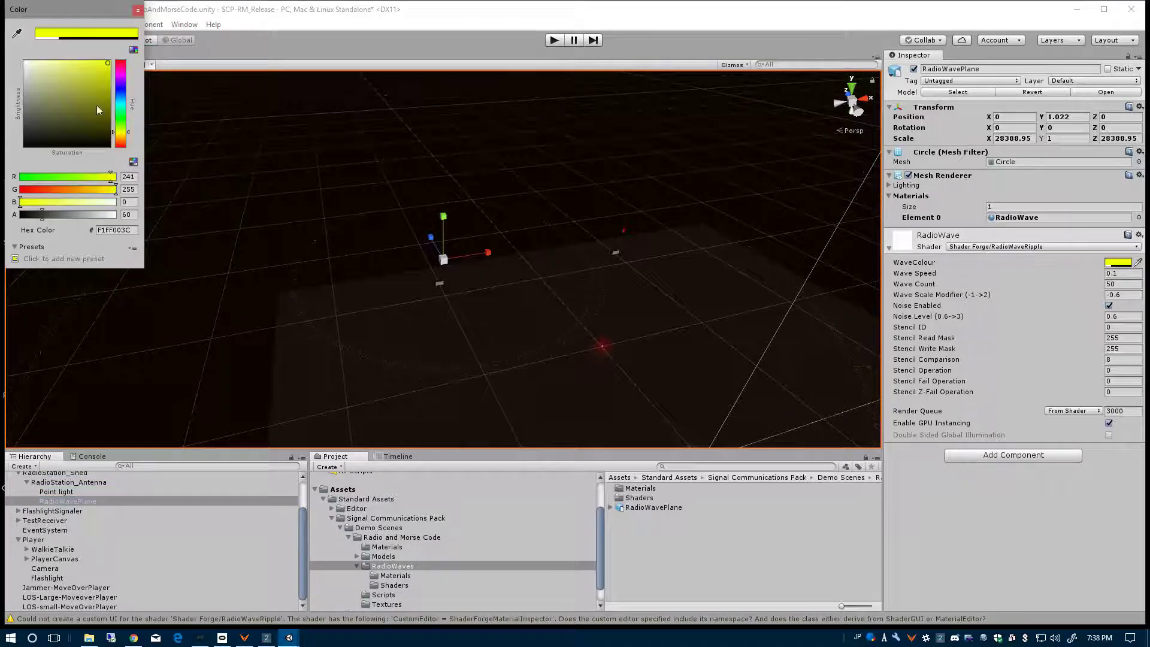
pyautogui.moveTo(110, 71)
pyautogui.mouseDown()
pyautogui.moveTo(81, 70)
pyautogui.moveTo(29, 114)
pyautogui.moveTo(84, 70)
pyautogui.moveTo(125, 62)
pyautogui.mouseUp()
pyautogui.moveTo(121, 133)
pyautogui.mouseDown()
pyautogui.moveTo(121, 151)
pyautogui.moveTo(121, 91)
pyautogui.moveTo(122, 133)
pyautogui.mouseUp()
pyautogui.moveTo(41, 214)
pyautogui.mouseDown()
pyautogui.moveTo(100, 226)
pyautogui.moveTo(39, 220)
pyautogui.mouseUp()
pyautogui.click(138, 9)
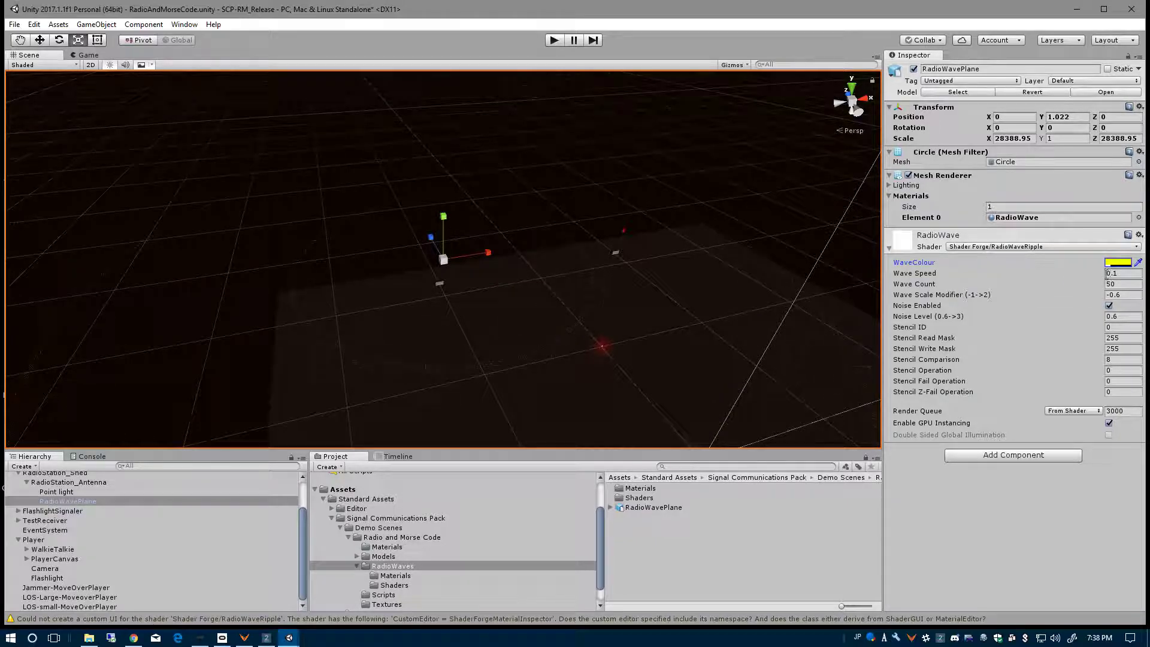
# - Try out different Wave Speed values on the RadioWave material and restore the speed to 0.1
pyautogui.moveTo(1092, 272); pyautogui.dragTo(36, 272)
pyautogui.click(1123, 275)
pyautogui.write('0.1')
# - Compare the radio wave effect from afar in the scene, in the Game view, and close up in the scene
pyautogui.scroll(-5, 426, 267)
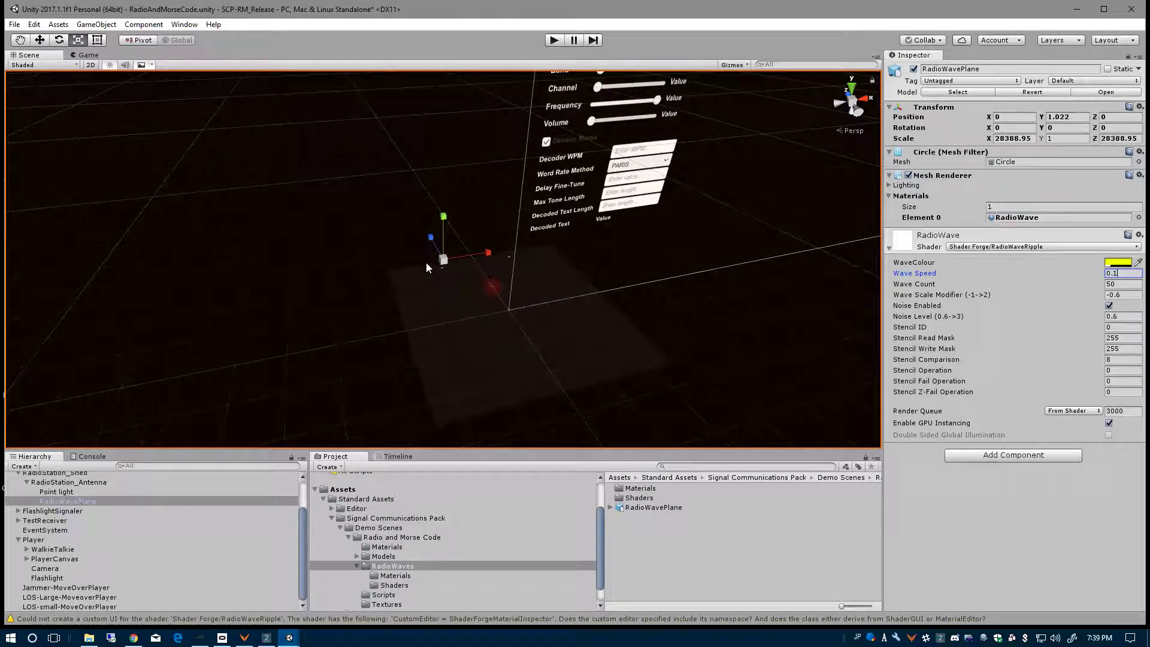
pyautogui.scroll(-5, 426, 262)
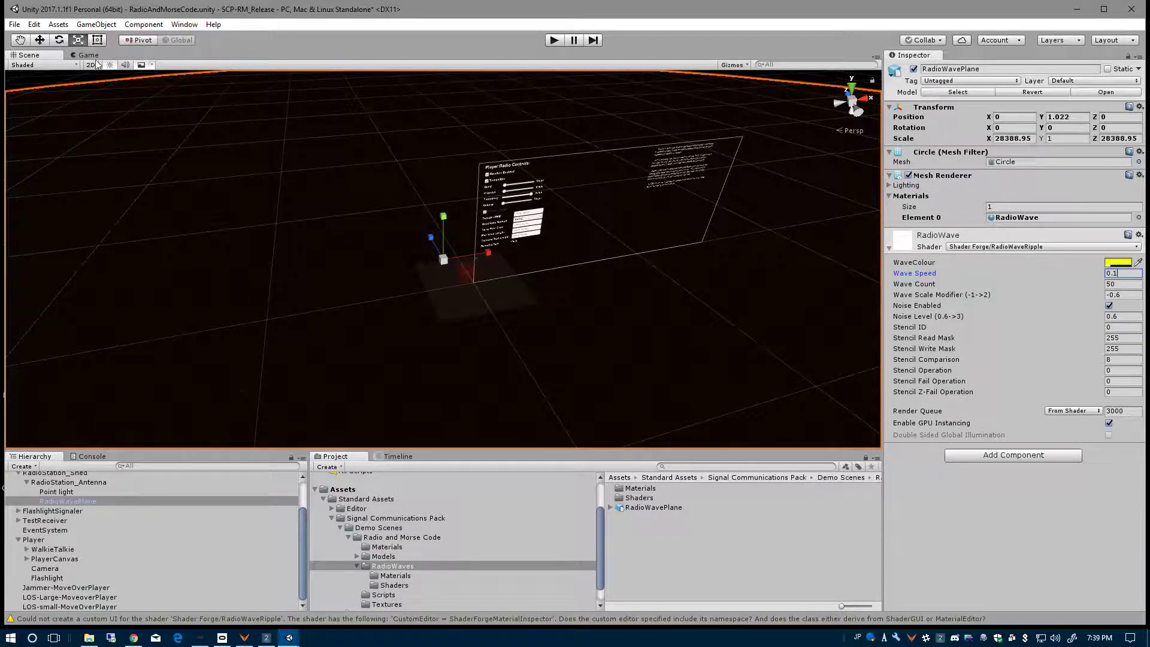
pyautogui.click(87, 56)
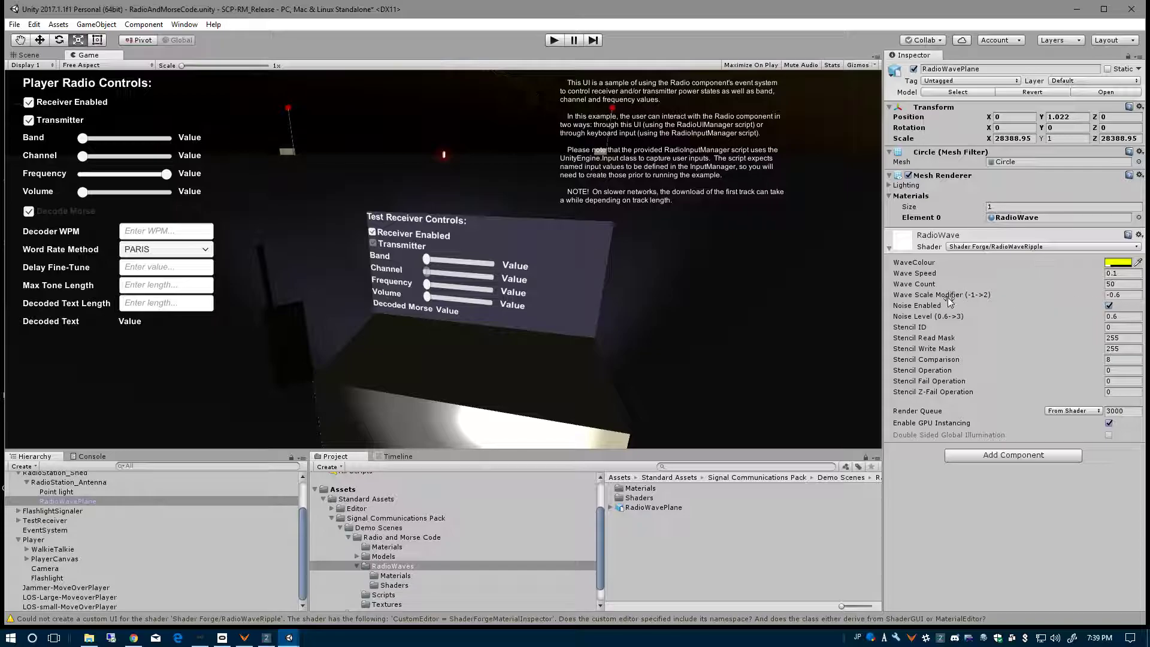
pyautogui.click(27, 54)
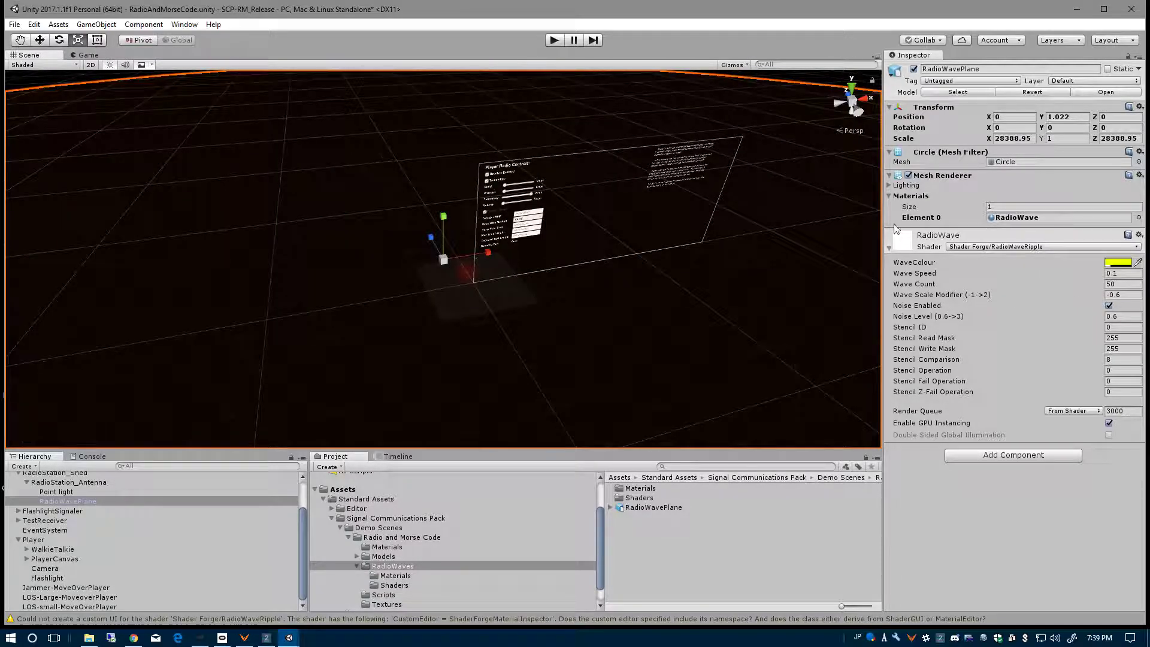
pyautogui.scroll(5, 492, 268)
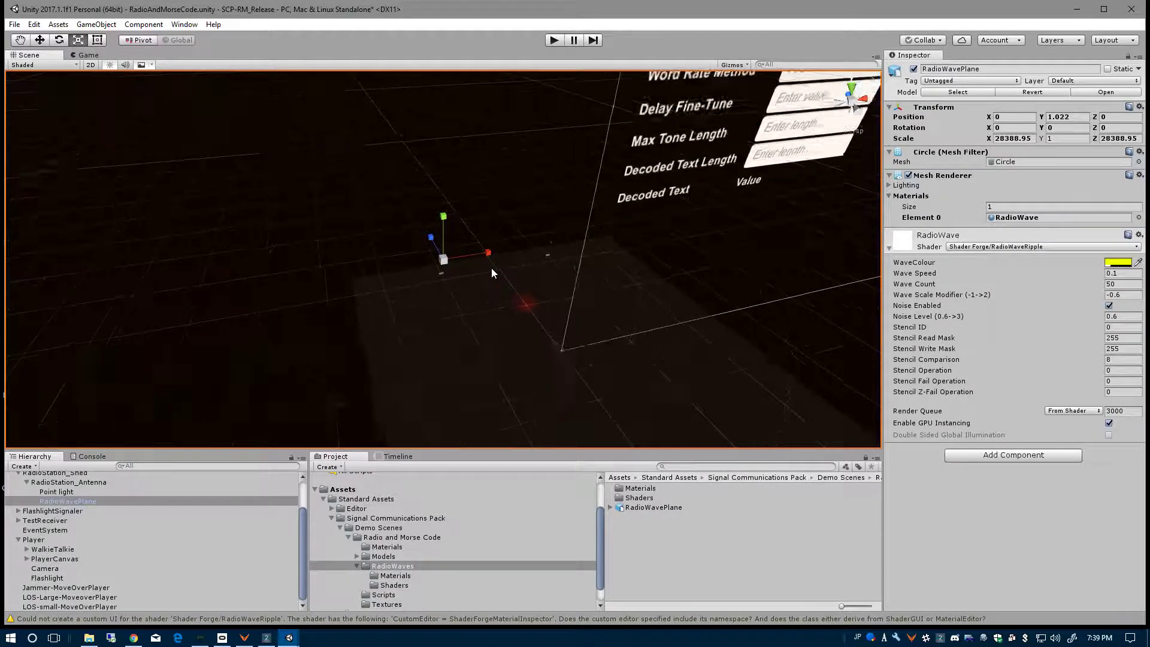
pyautogui.scroll(3, 491, 268)
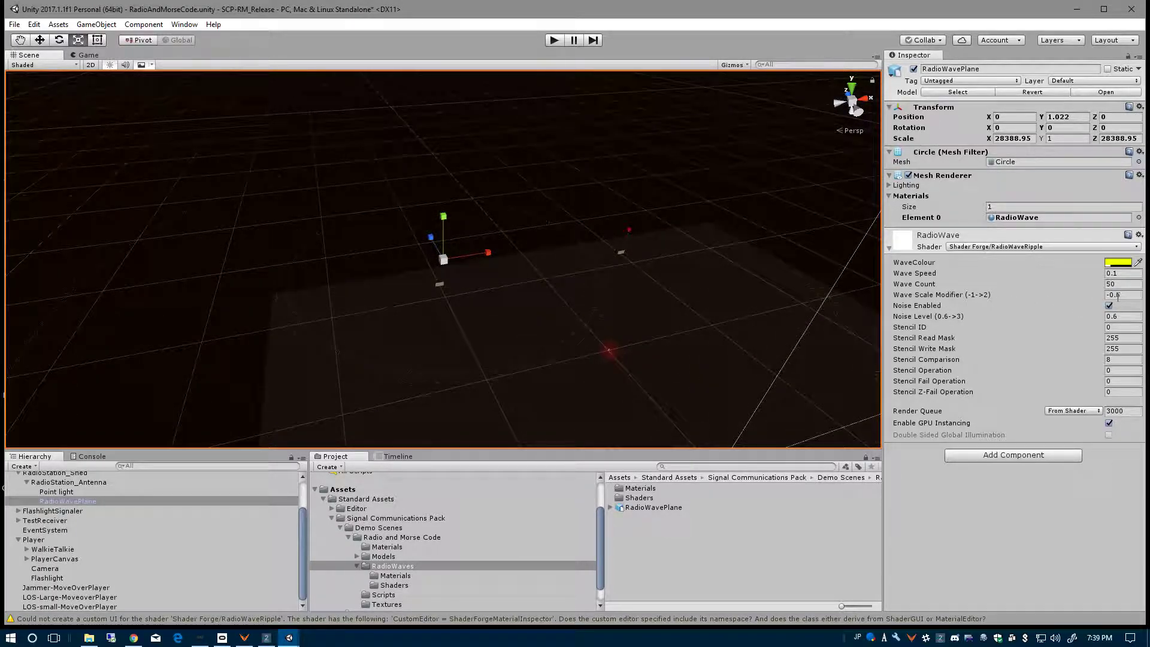
# - Disable noise on the RadioWave material, with Noise Level at -0.06 and Wave Scale Modifier at -1.98
pyautogui.moveTo(1096, 296)
pyautogui.mouseDown()
pyautogui.moveTo(1131, 305)
pyautogui.moveTo(1102, 303)
pyautogui.mouseUp()
pyautogui.moveTo(1048, 310)
pyautogui.mouseDown()
pyautogui.moveTo(1098, 316)
pyautogui.moveTo(1054, 322)
pyautogui.mouseUp()
pyautogui.click(1109, 305)
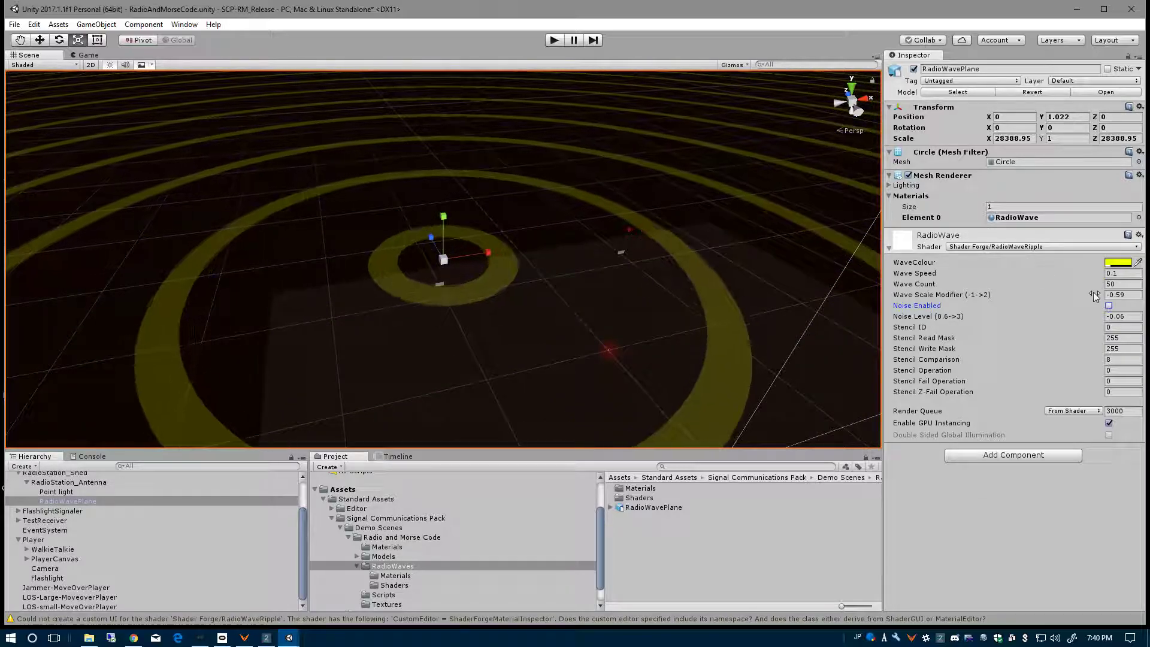
pyautogui.moveTo(1093, 294); pyautogui.dragTo(1038, 297)
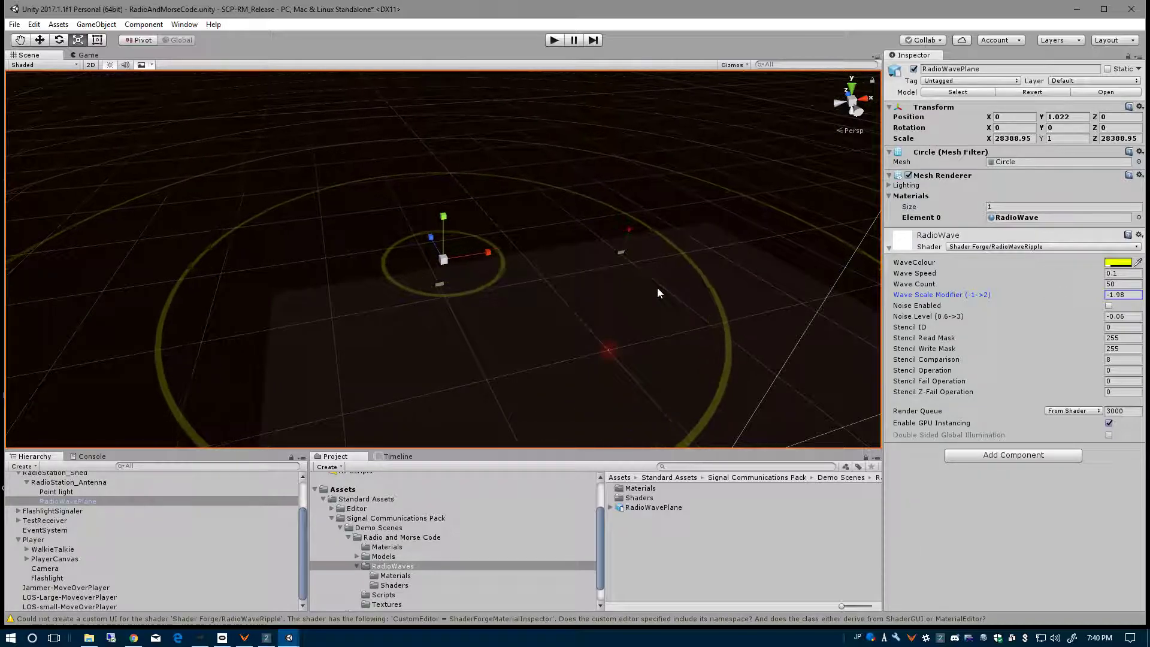
# - Tune the WaveColour's transparency against the Game view, lowering its alpha to 6 and raising it slightly again
pyautogui.click(1117, 263)
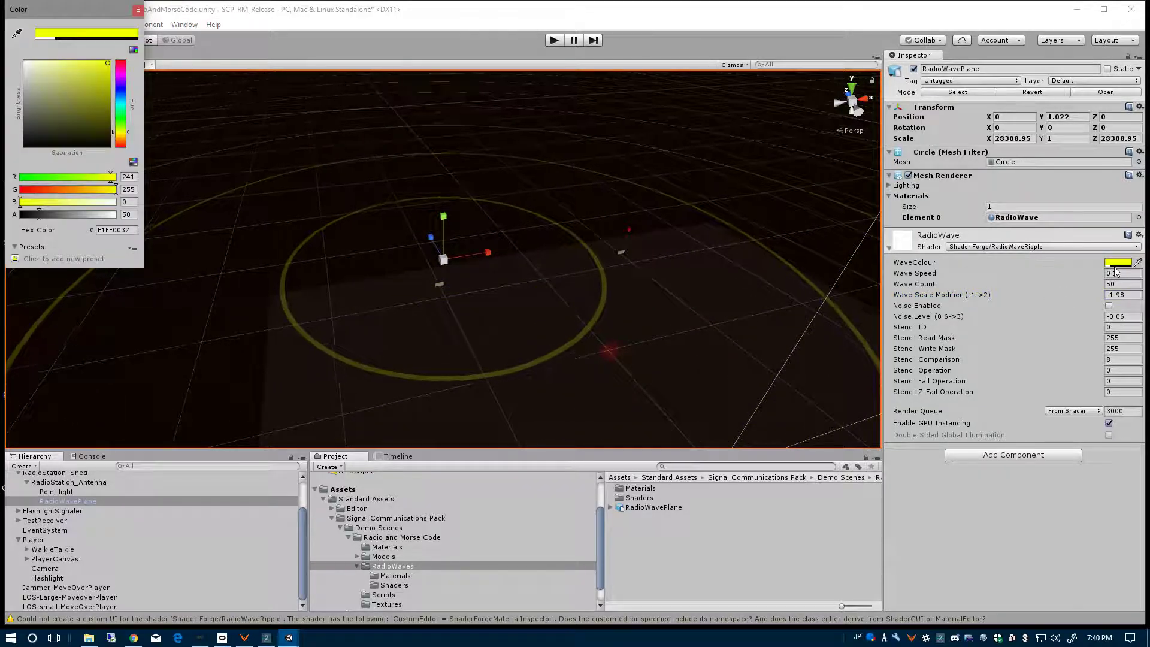
pyautogui.moveTo(41, 213); pyautogui.dragTo(25, 216)
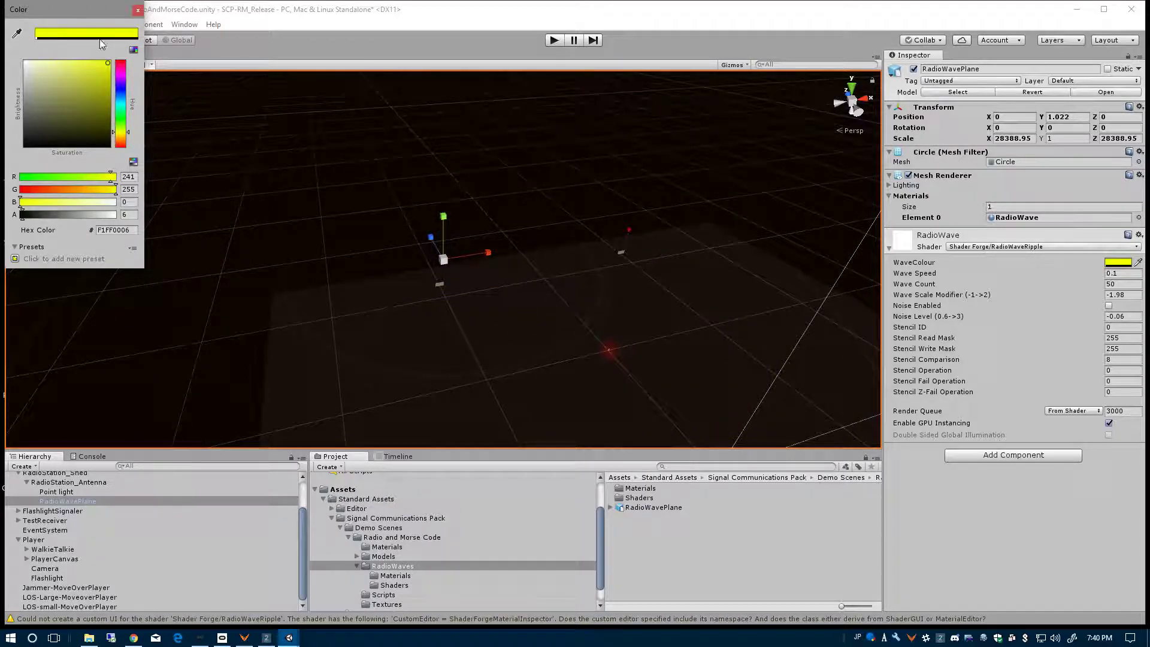
pyautogui.hotkey('ctrl', 'p')
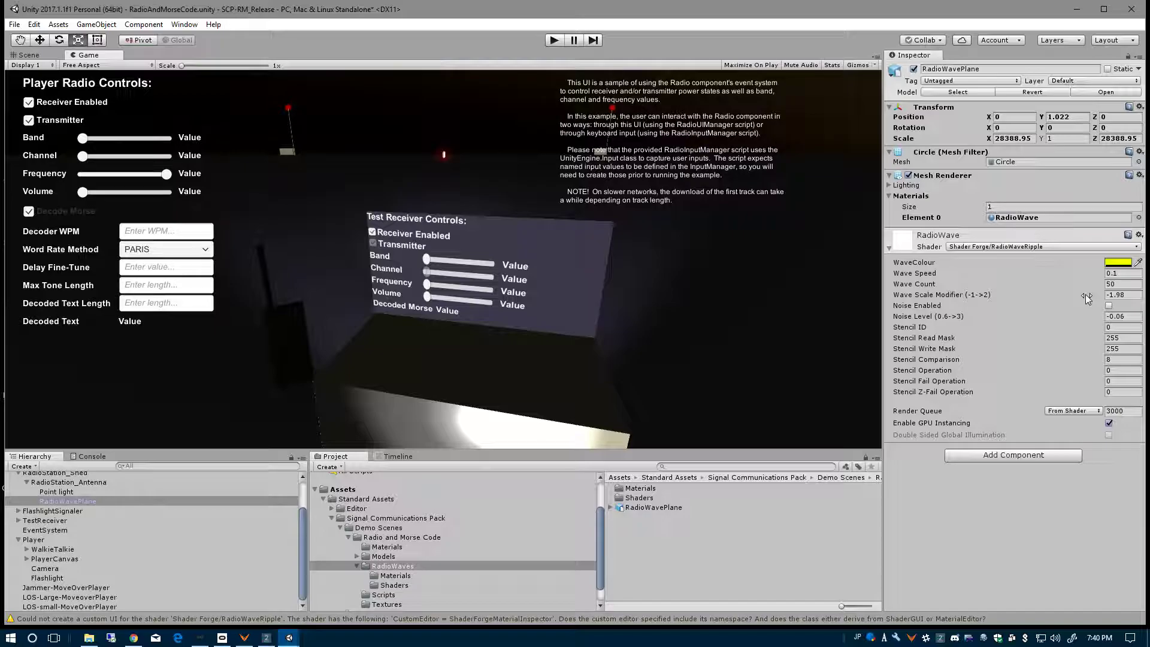
pyautogui.click(1125, 263)
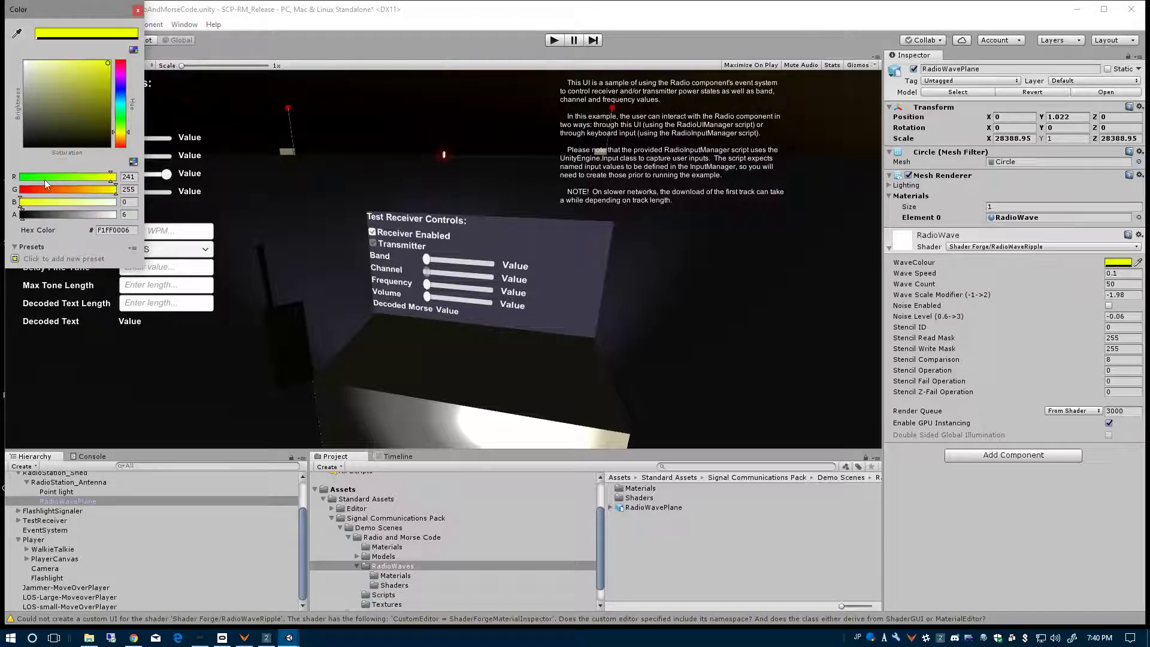
pyautogui.moveTo(22, 214); pyautogui.dragTo(27, 215)
pyautogui.click(137, 10)
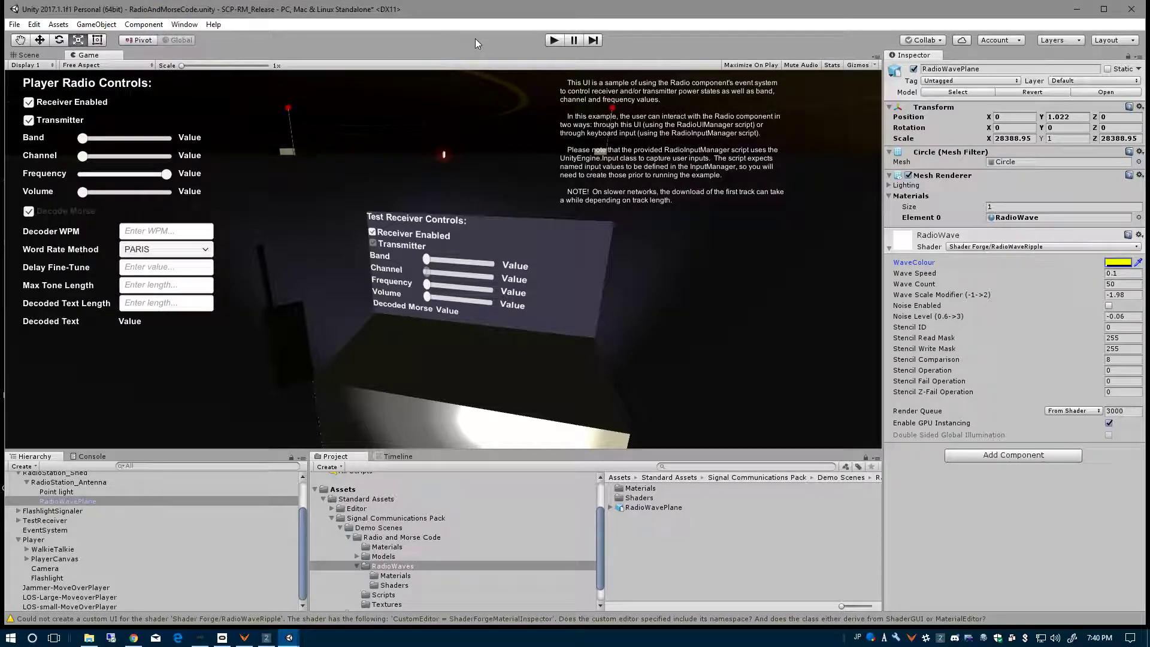
# - Set the RadioWave material's Wave Count to 100 during a test run with the player radio volume lowered to about 0.03
pyautogui.click(552, 42)
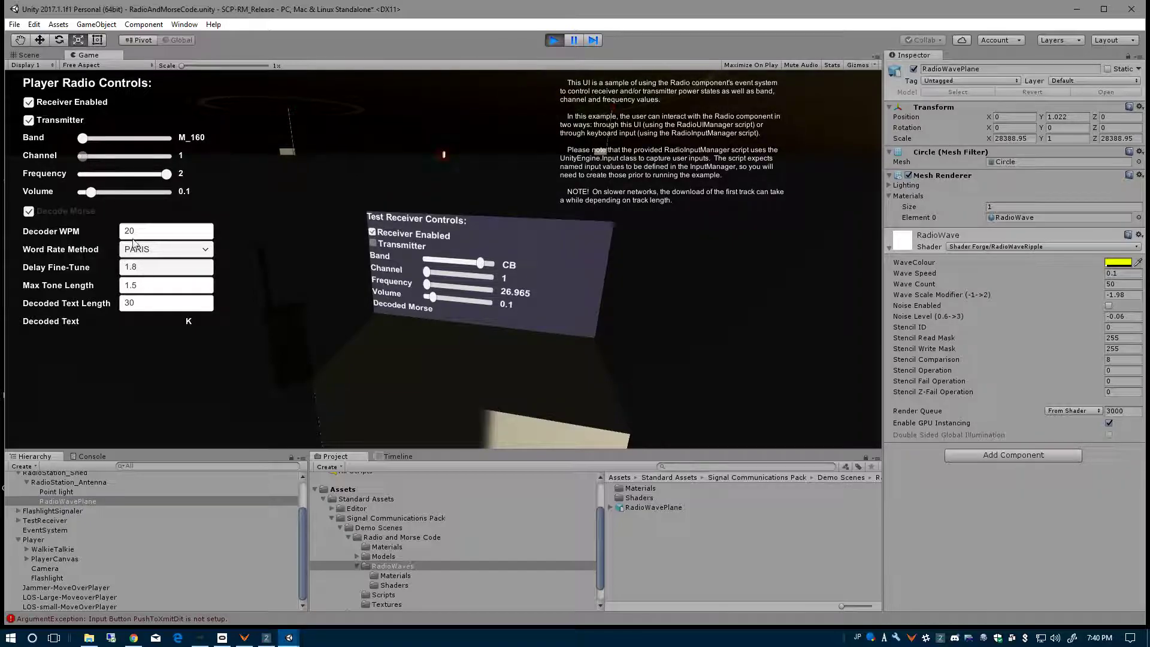
pyautogui.moveTo(91, 192); pyautogui.dragTo(87, 197)
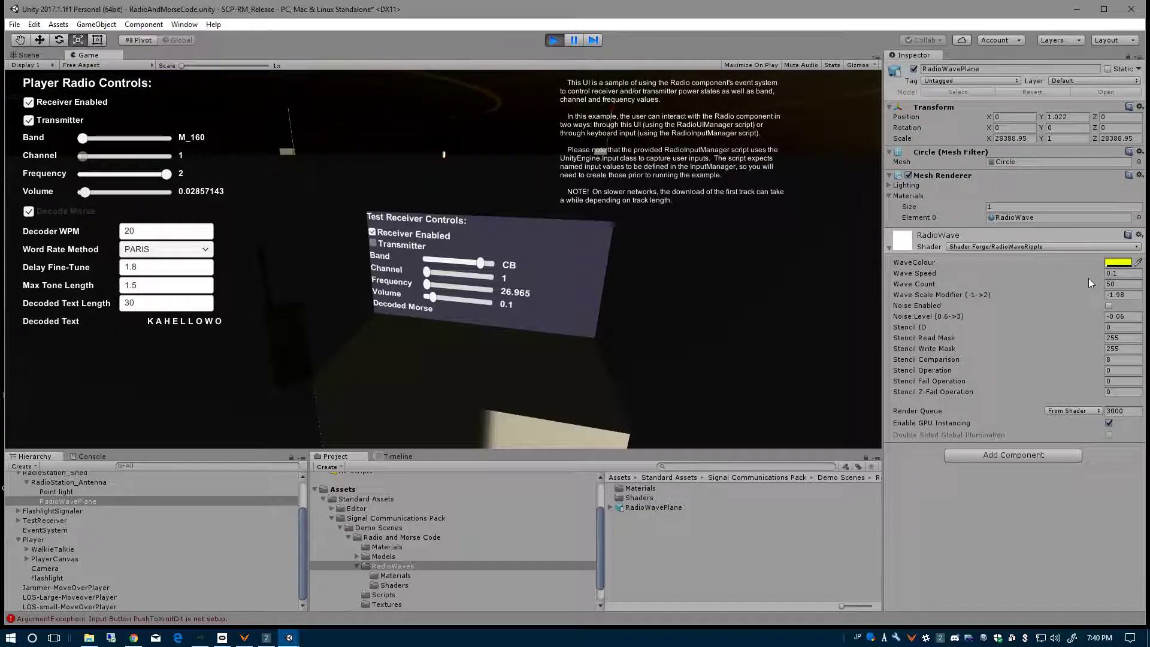
pyautogui.click(1104, 283)
pyautogui.write('100')
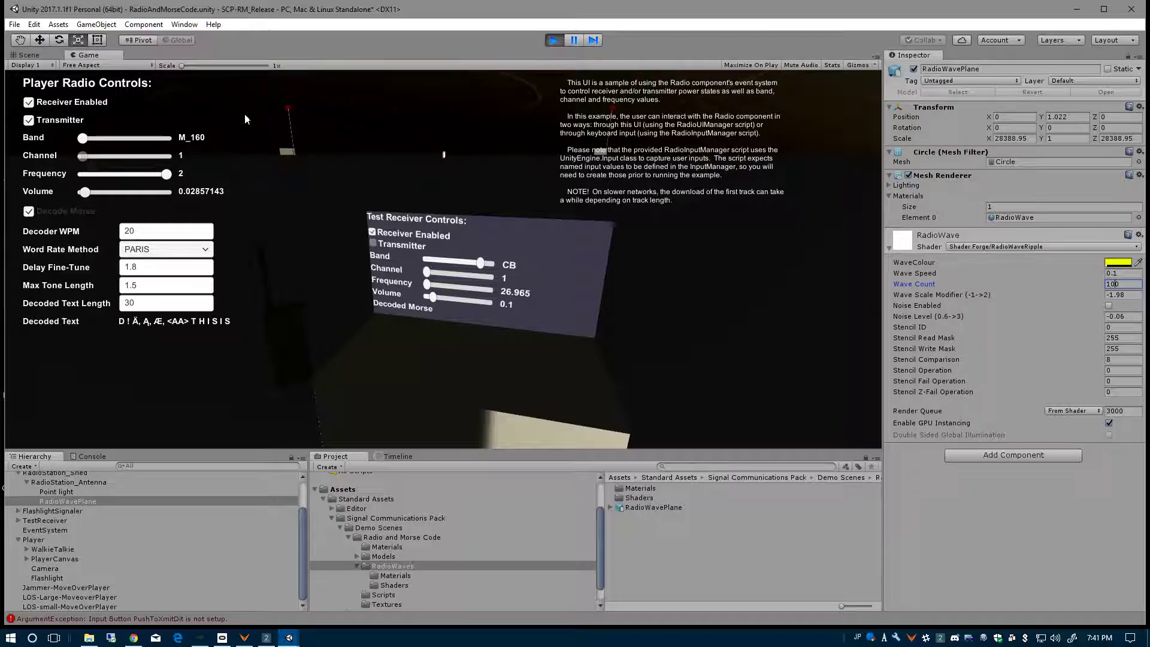
pyautogui.click(555, 41)
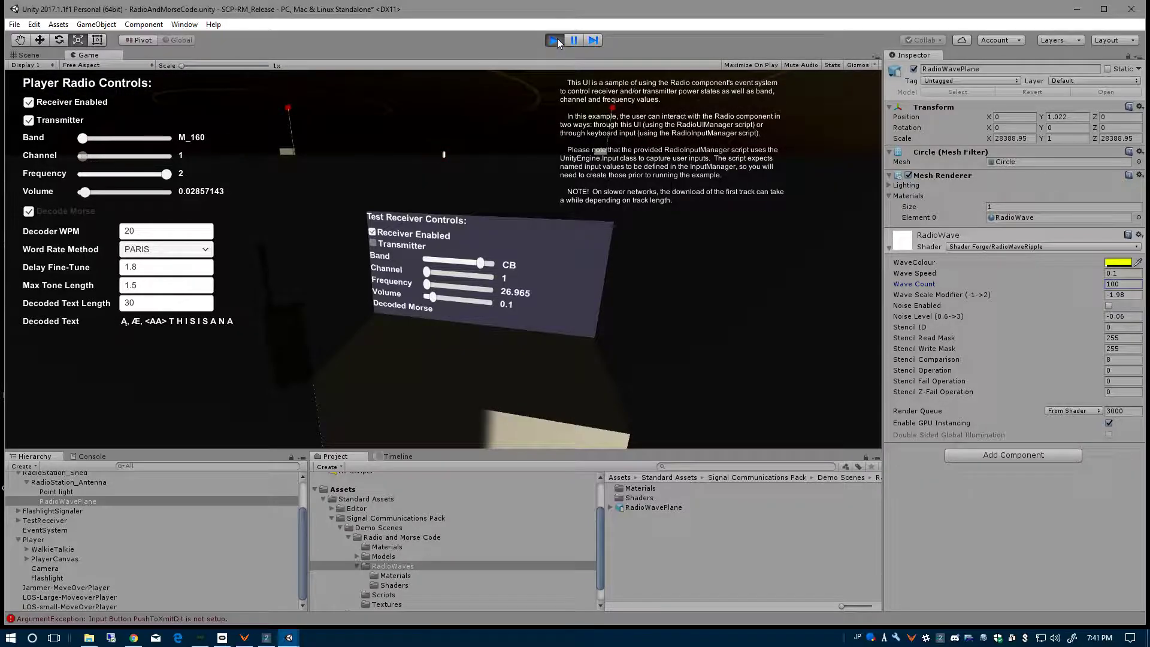
# - Set the Effective Range of the RadioStation_Shed's Radio component to 5274.208, with its whole range circle in the Scene view
pyautogui.click(29, 55)
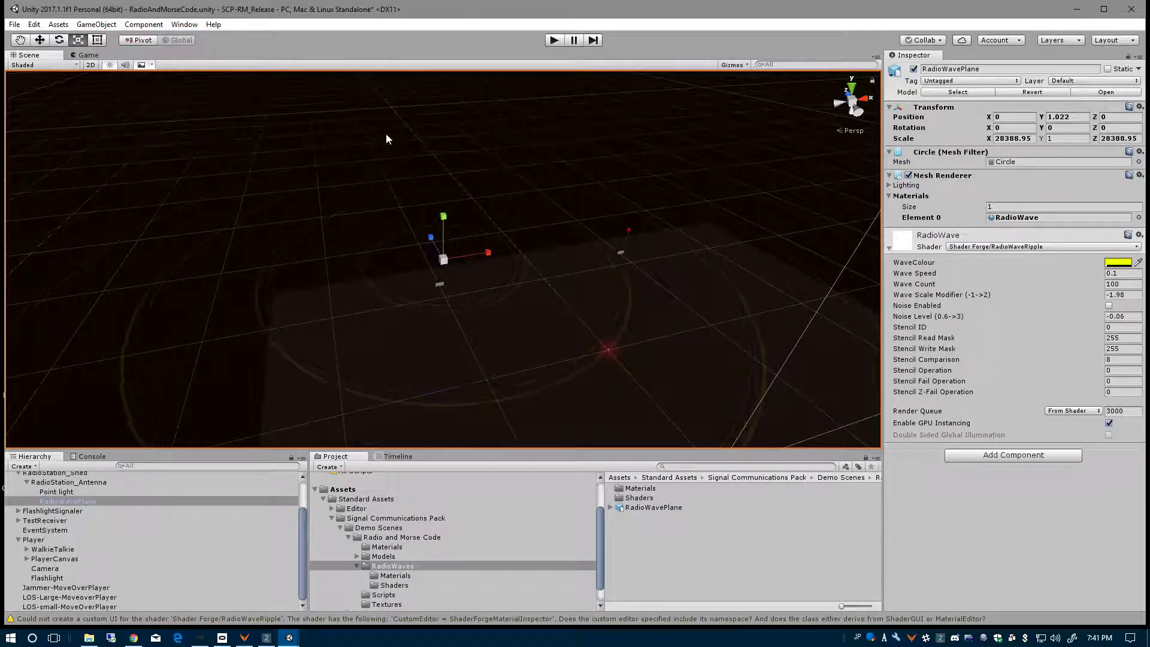
pyautogui.doubleClick(65, 502)
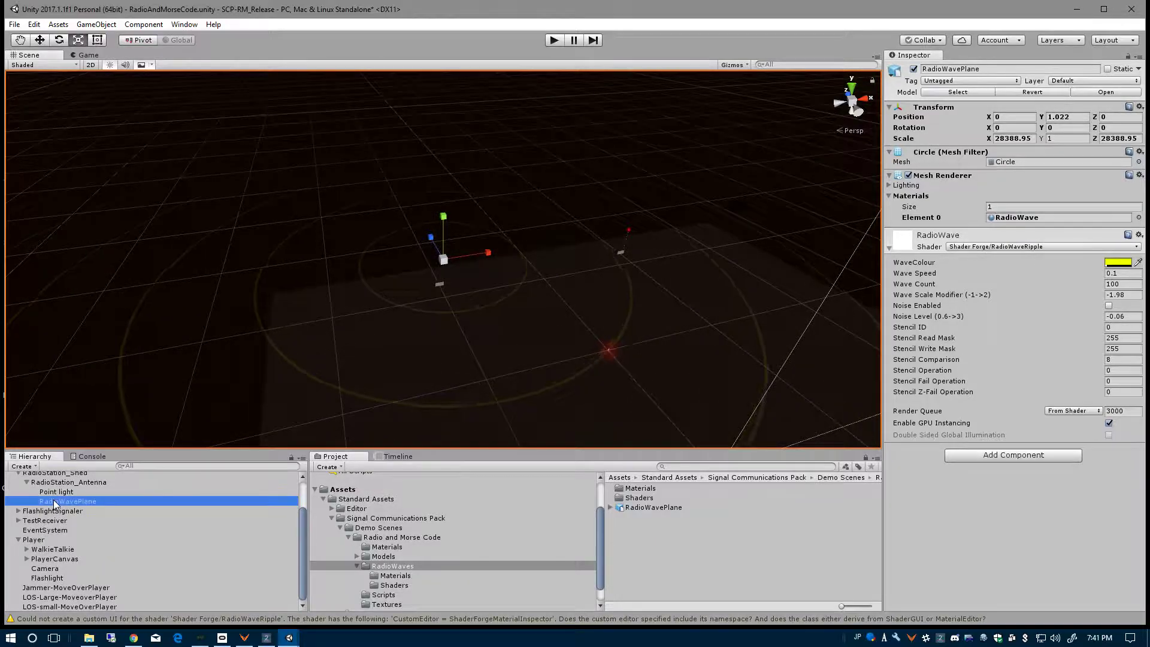
pyautogui.scroll(10, 470, 390)
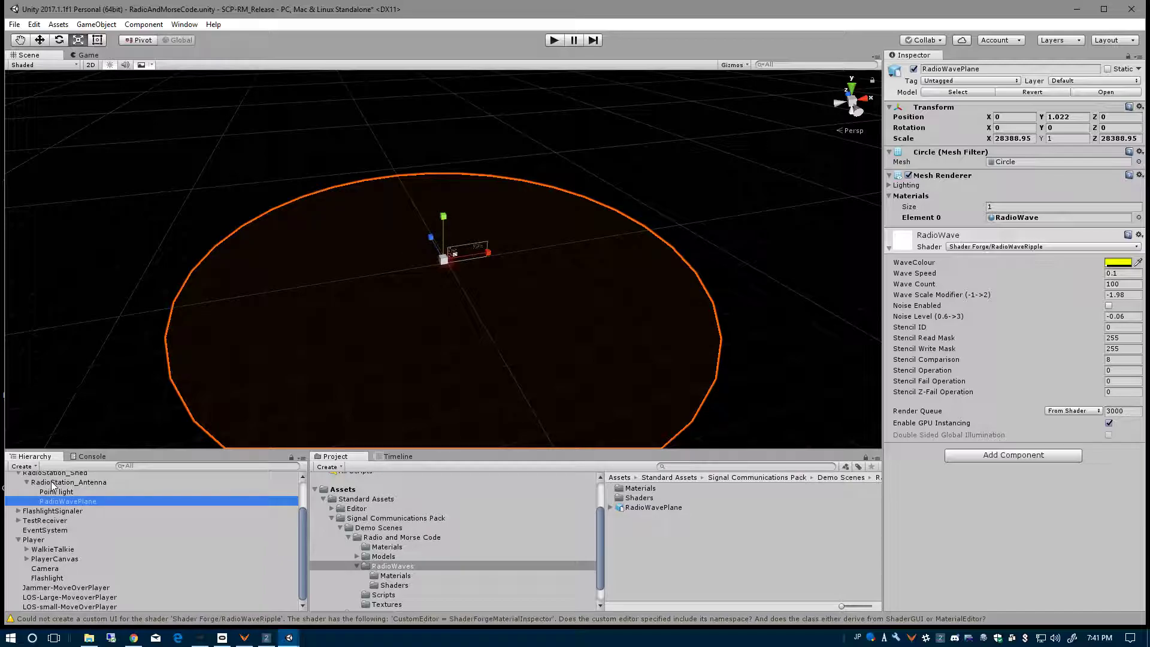
pyautogui.click(92, 484)
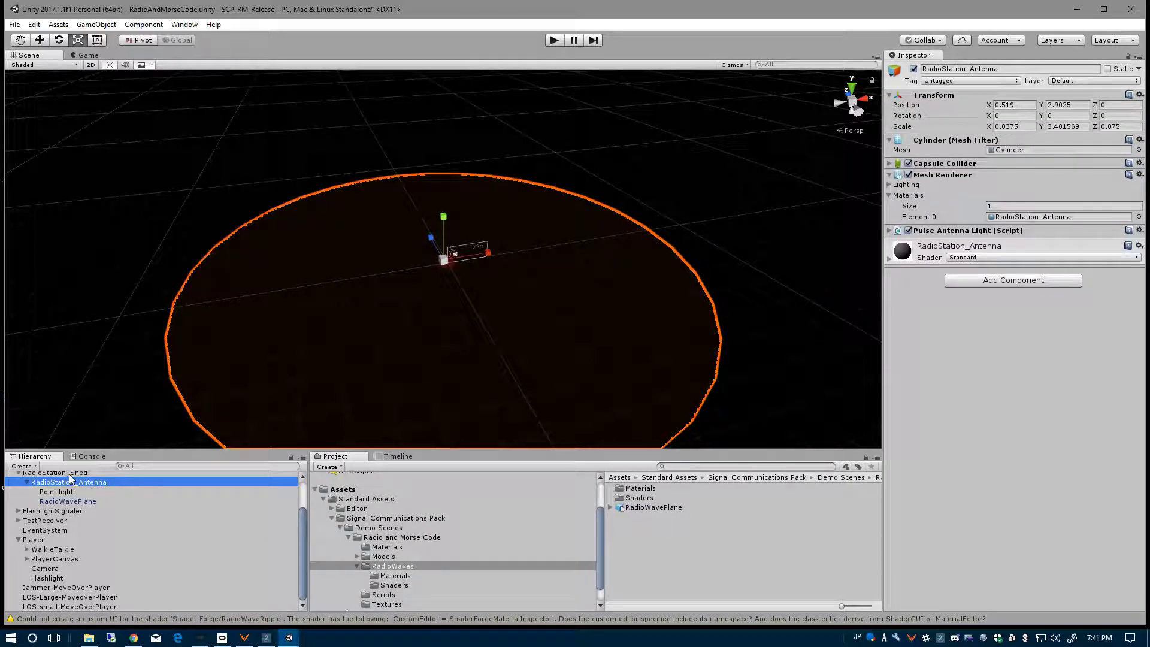
pyautogui.click(70, 476)
pyautogui.scroll(2, 163, 493)
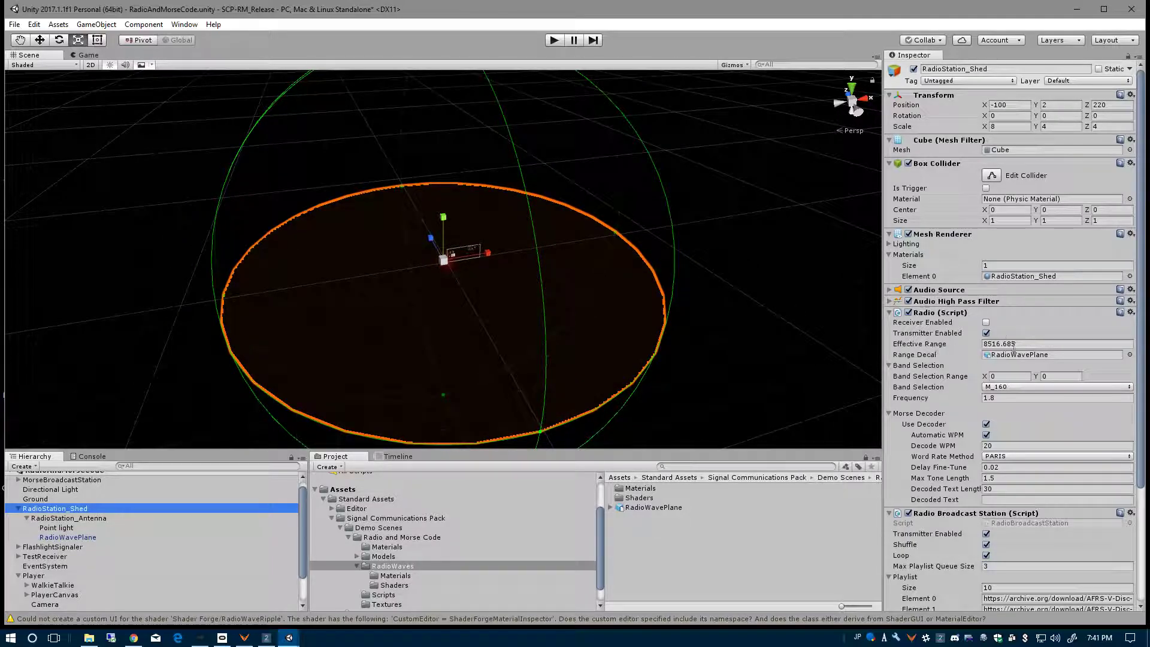
pyautogui.keyDown('alt'); pyautogui.moveTo(711, 346); pyautogui.dragTo(598, 353); pyautogui.keyUp('alt')
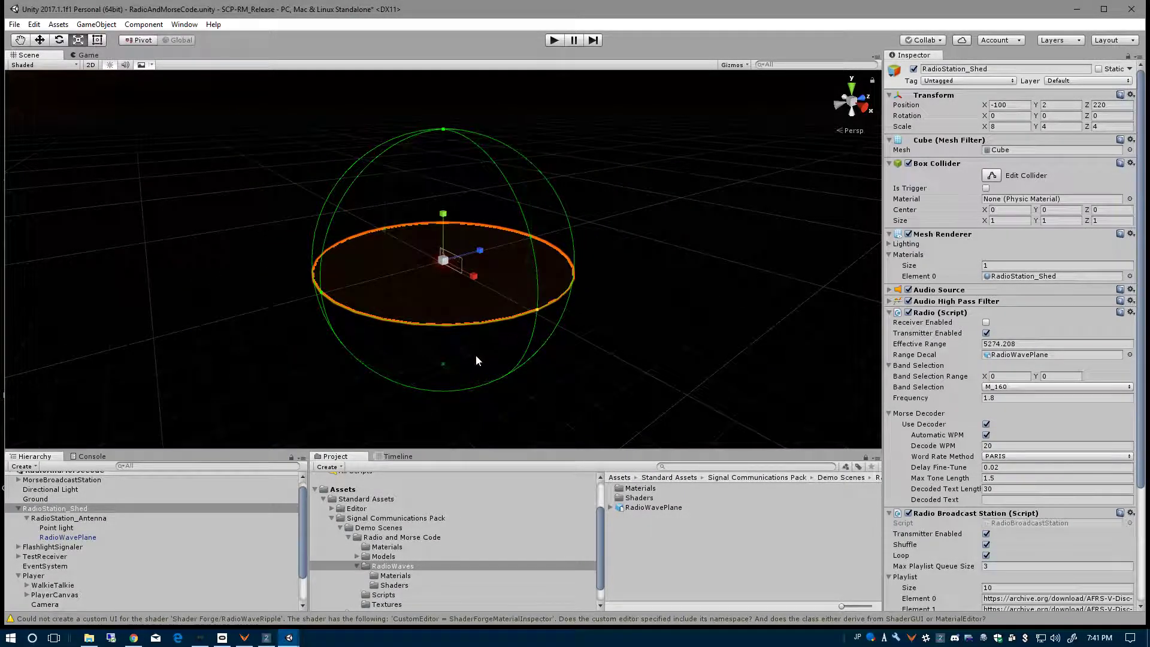
# - Shrink the RadioStation_Shed's effective range with its Scene view range handle and select the antenna's RadioWavePlane
pyautogui.scroll(3, 471, 357)
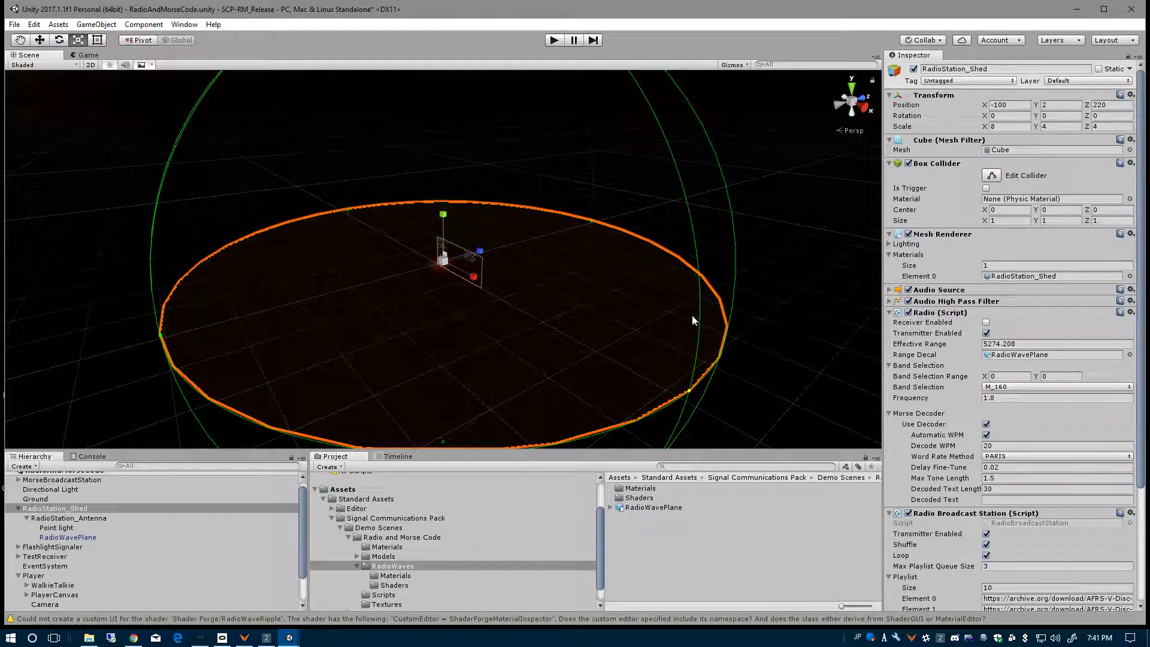
pyautogui.moveTo(691, 391); pyautogui.dragTo(379, 245)
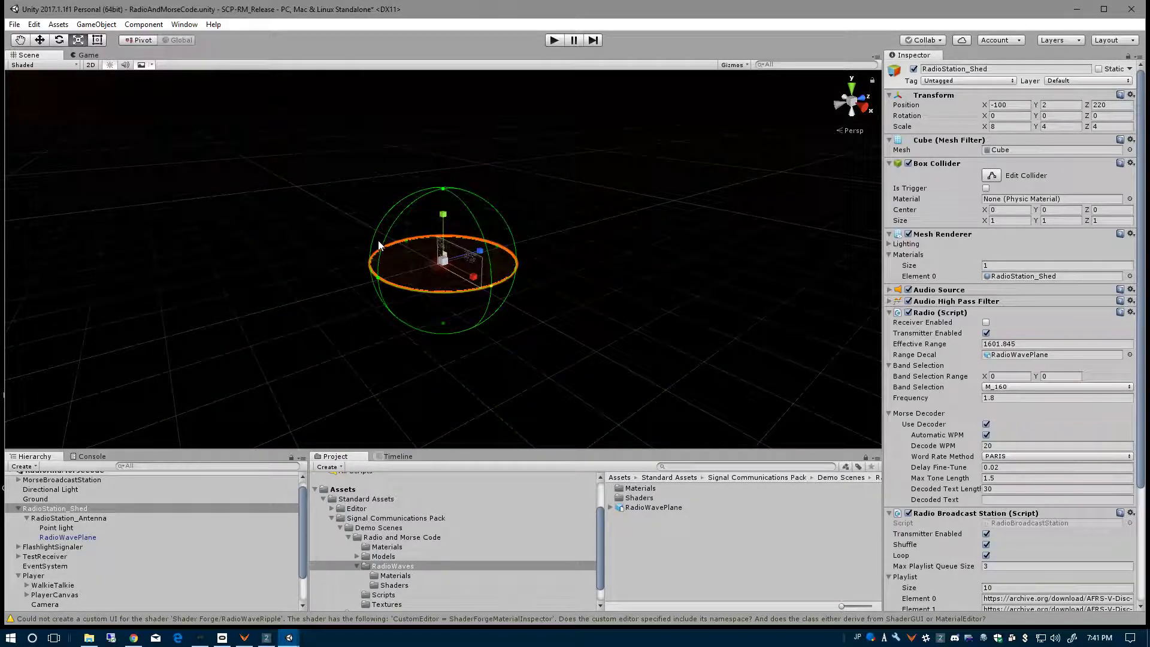
pyautogui.click(49, 535)
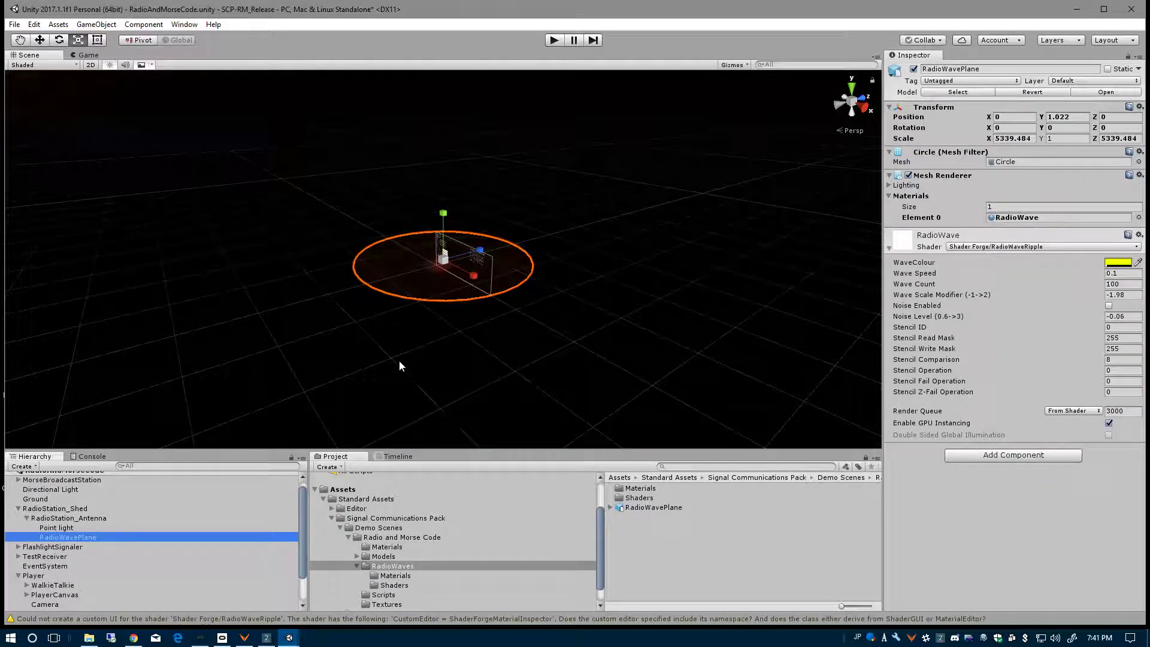
pyautogui.scroll(2, 418, 362)
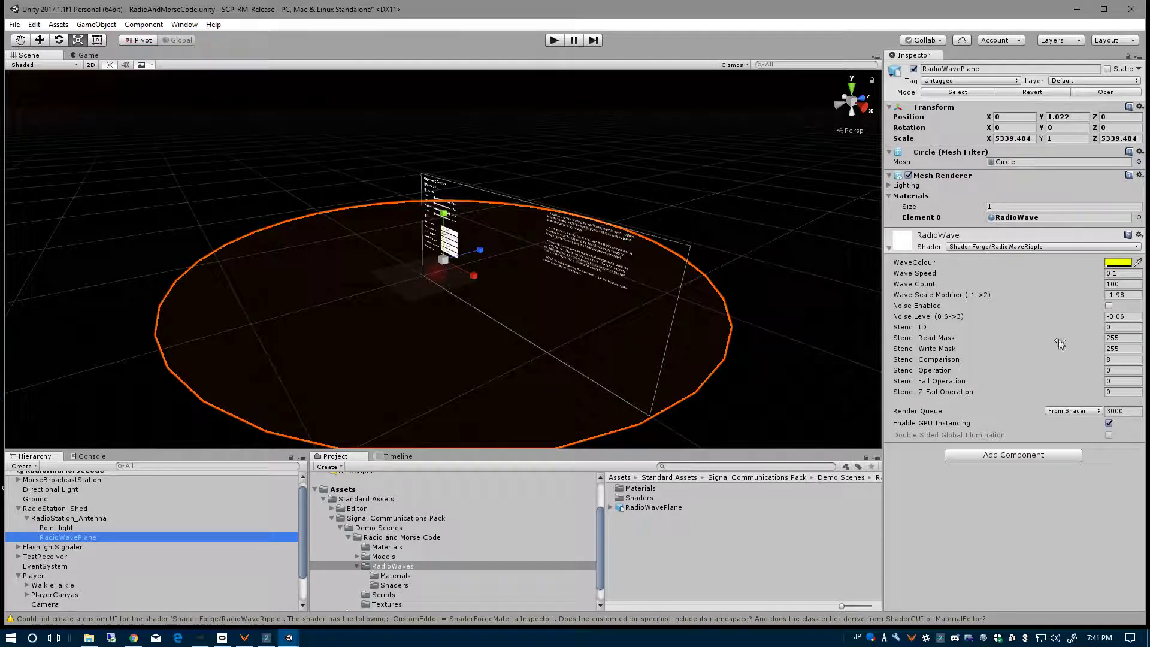
# - Start a test run, lower the player radio volume to about 0.04, and set the RadioWave material's Wave Count to 50
pyautogui.click(87, 55)
pyautogui.click(546, 41)
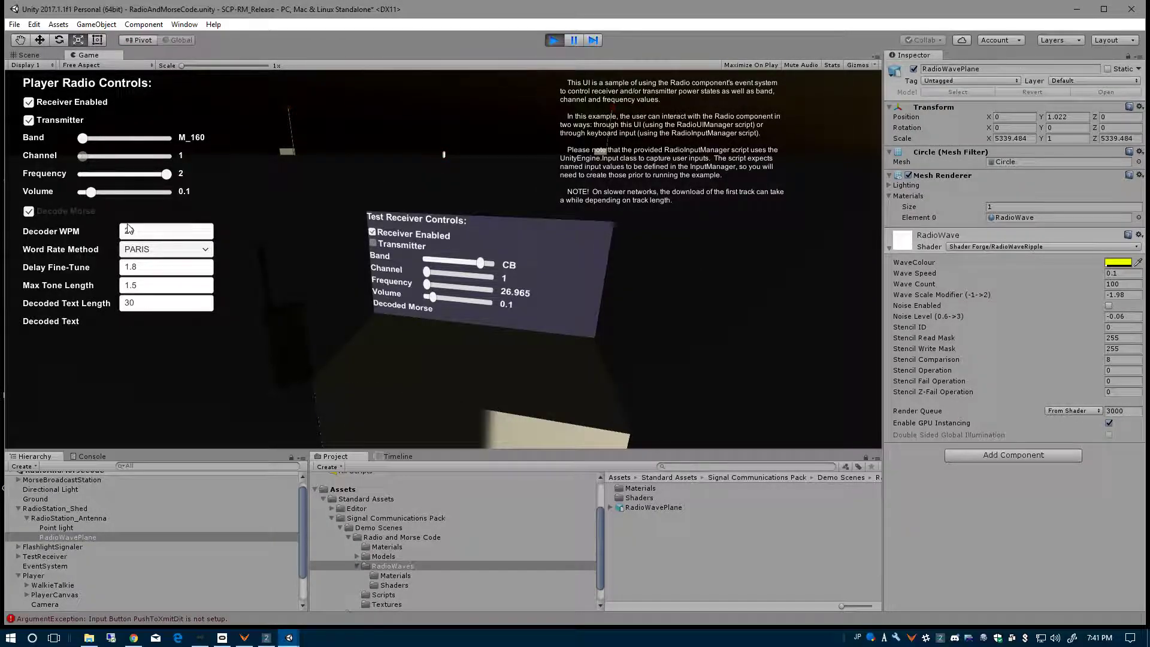
pyautogui.moveTo(90, 197); pyautogui.dragTo(85, 194)
pyautogui.click(1120, 284)
pyautogui.write('50')
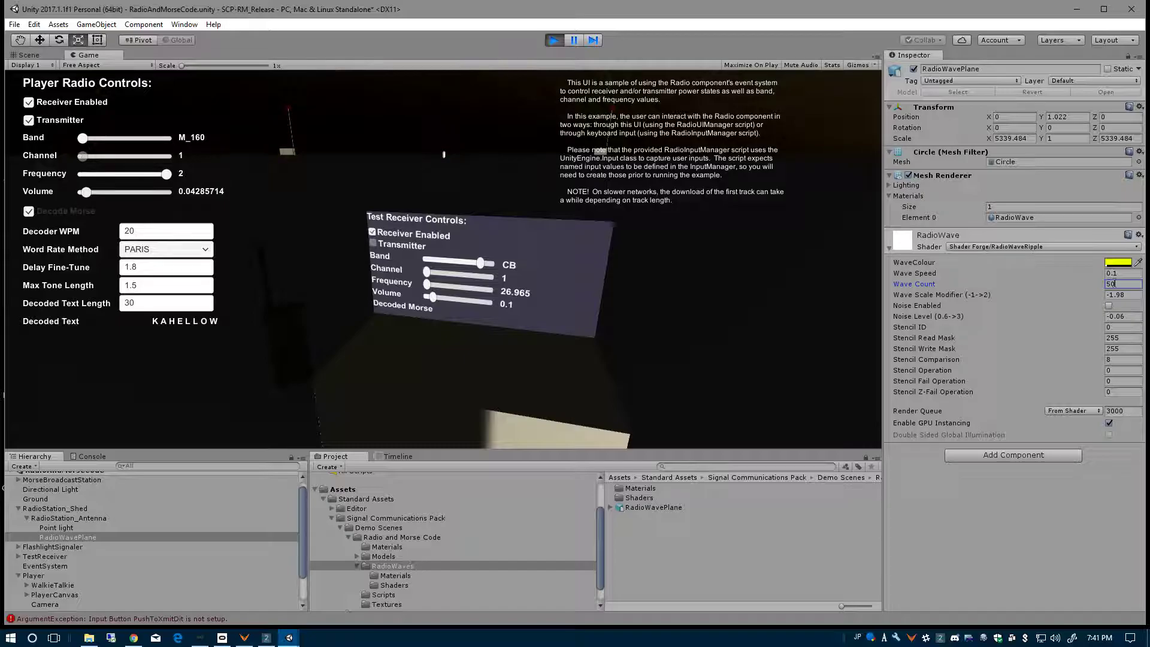
# - Set the WaveColour's alpha to 44 against the running Game view and end the test run
pyautogui.click(1110, 264)
pyautogui.moveTo(27, 214); pyautogui.dragTo(34, 214)
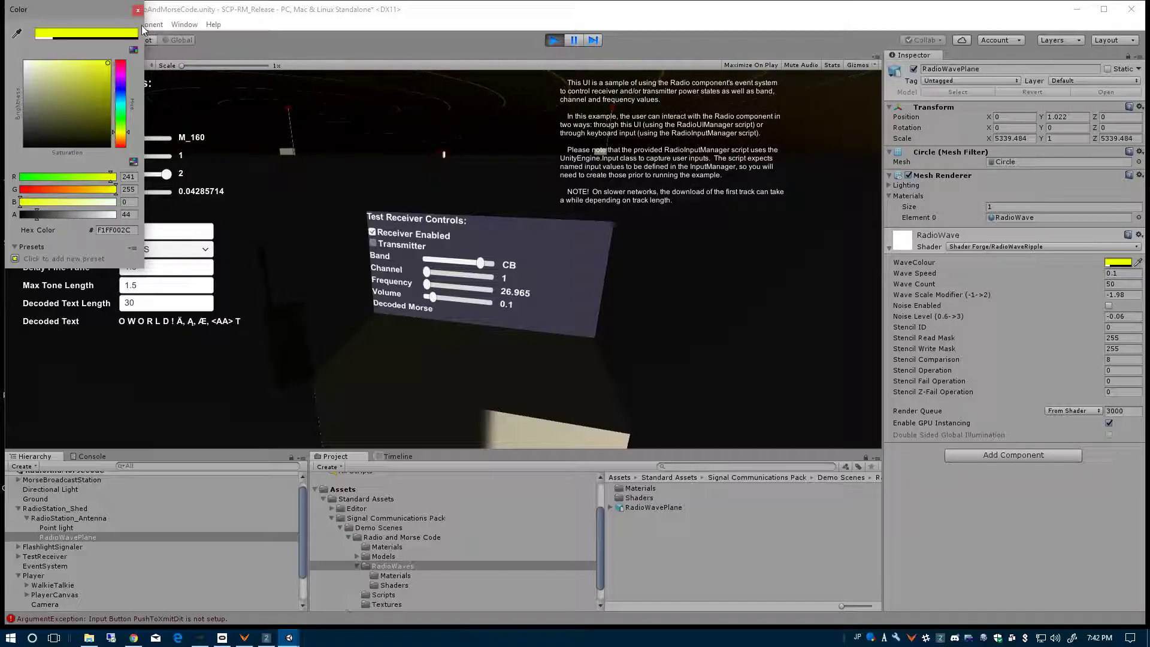
pyautogui.click(138, 10)
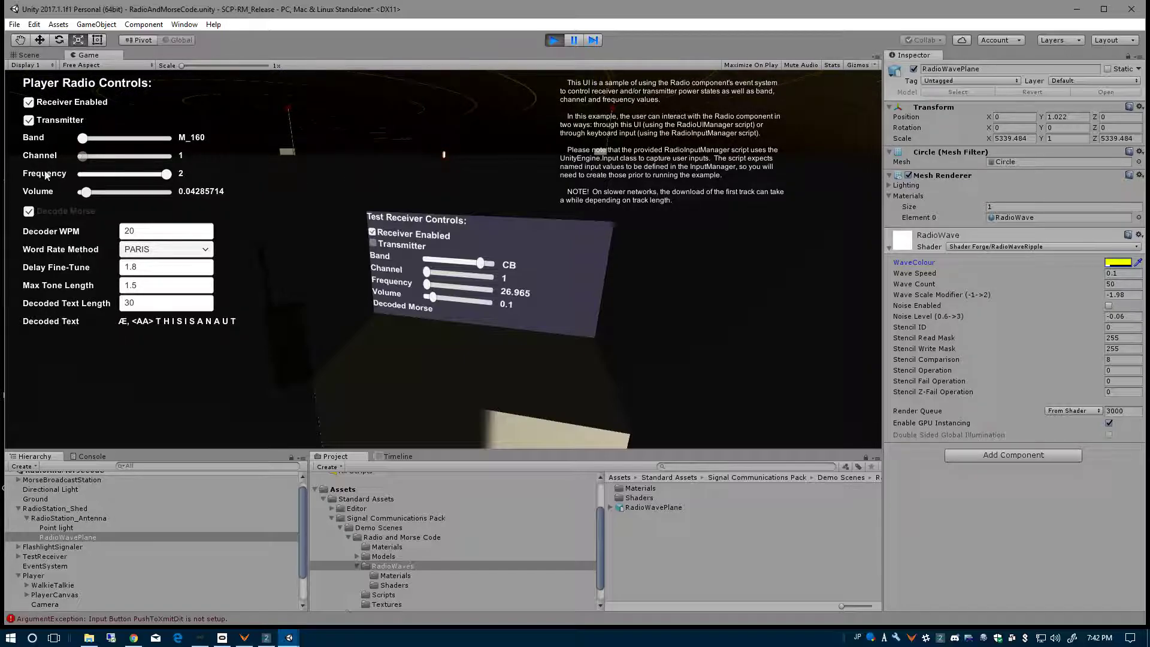
pyautogui.click(555, 40)
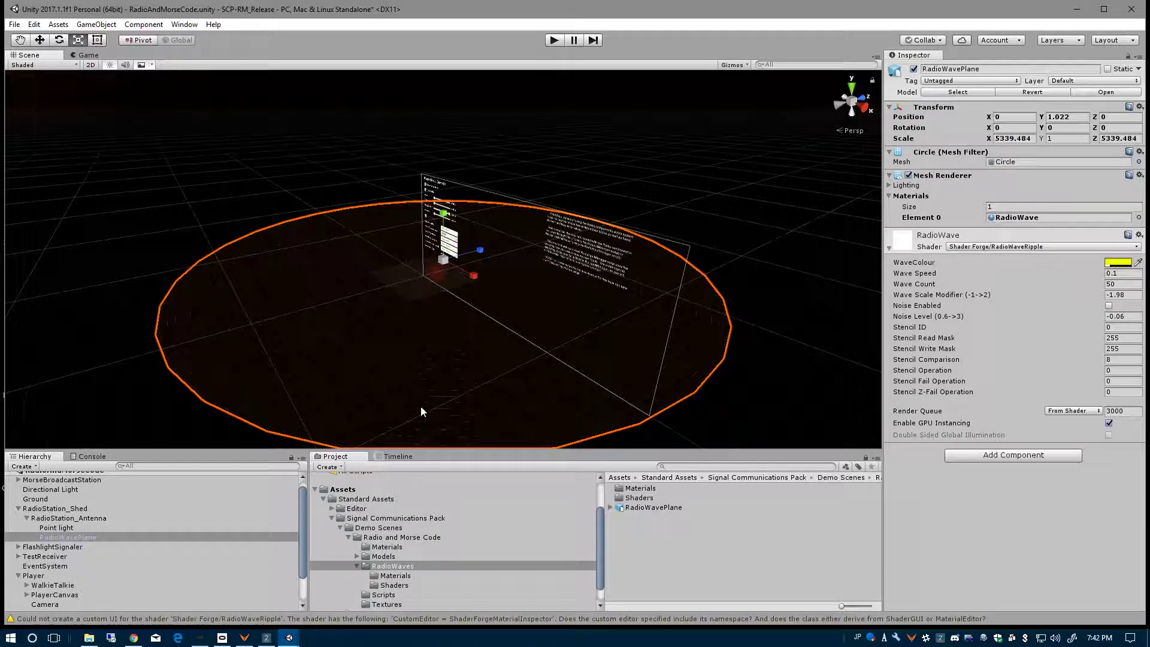
# - Enable noise on the RadioWave material and slightly raise the WaveColour's alpha, with the antenna close up in the Scene view
pyautogui.scroll(10, 431, 411)
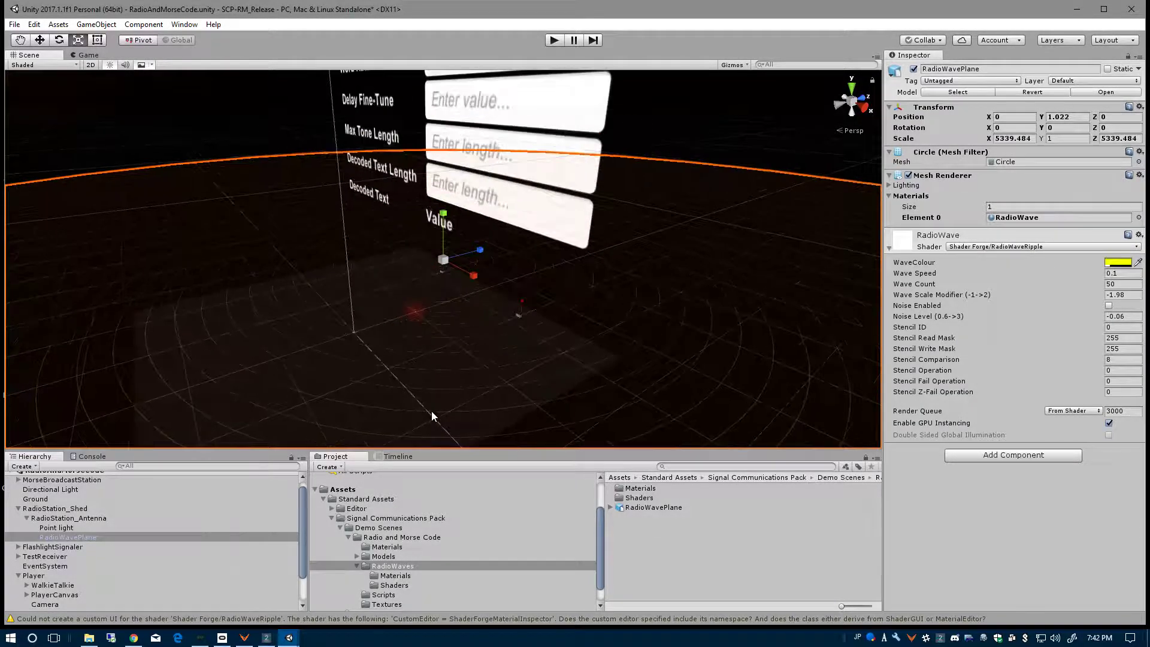
pyautogui.scroll(-10, 432, 411)
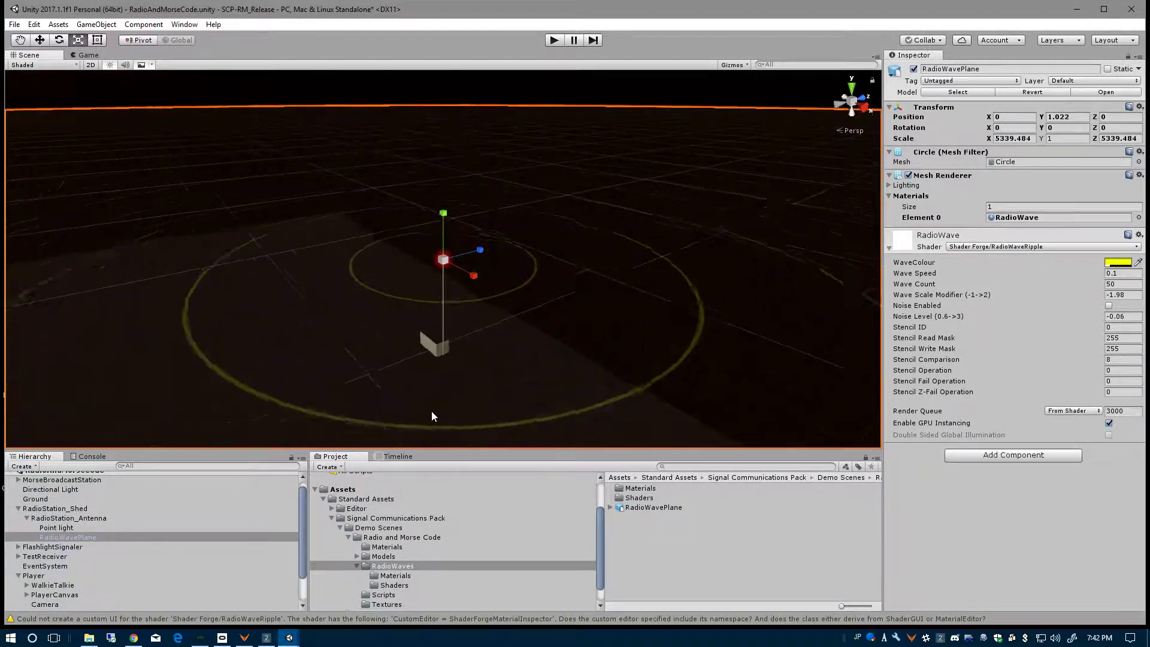
pyautogui.scroll(5, 299, 295)
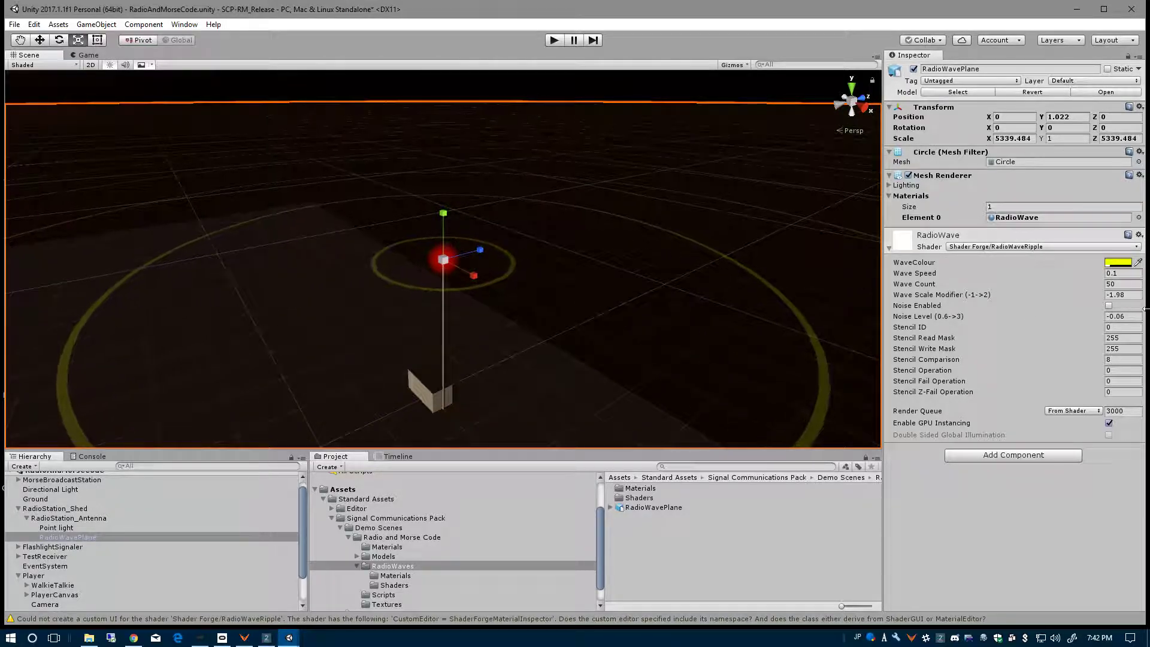
pyautogui.click(1109, 306)
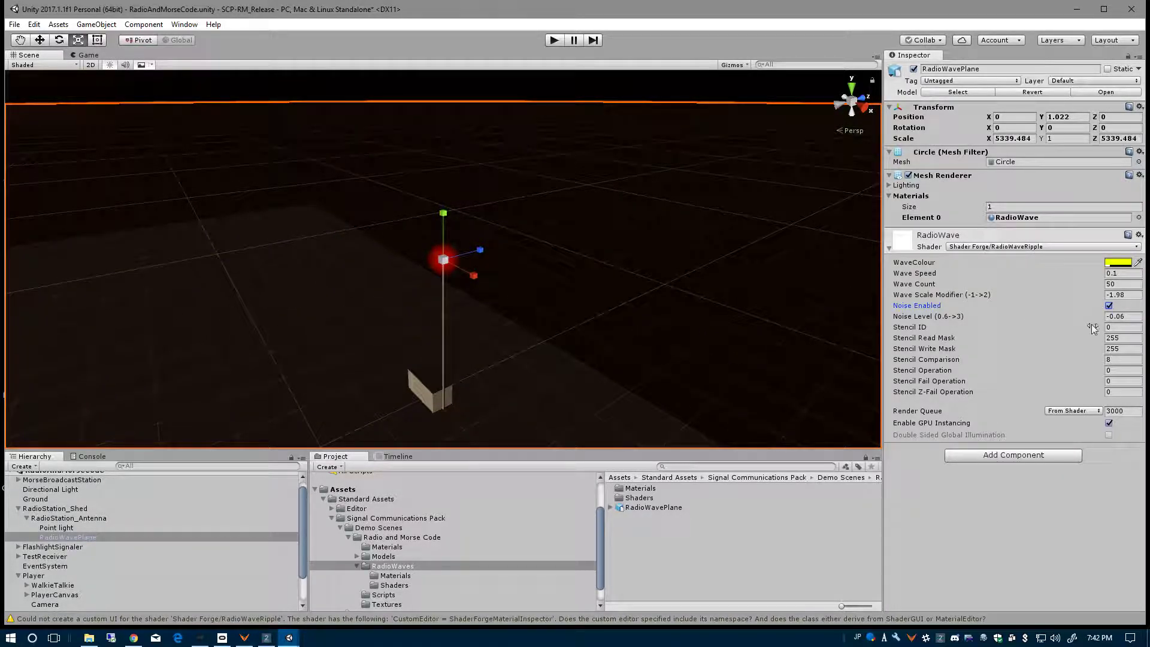
pyautogui.click(1118, 262)
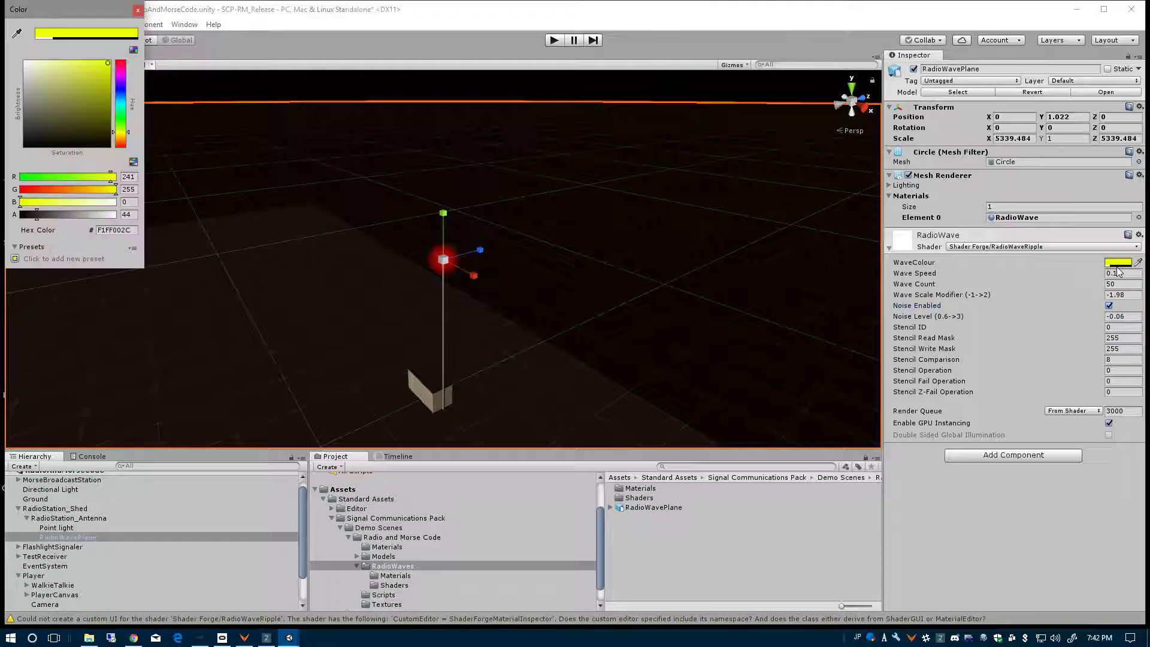
pyautogui.moveTo(50, 217)
pyautogui.mouseDown()
pyautogui.moveTo(38, 214)
pyautogui.moveTo(84, 215)
pyautogui.moveTo(46, 215)
pyautogui.mouseUp()
pyautogui.click(138, 10)
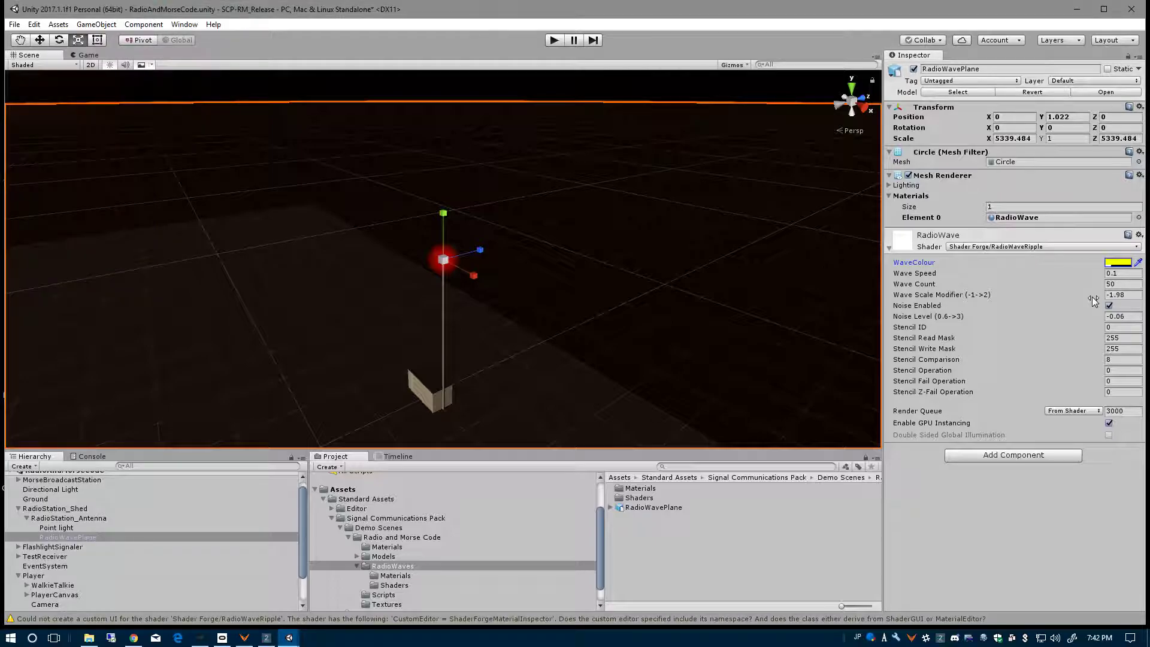
# - Set the RadioWave material's Wave Scale Modifier to -0.67
pyautogui.moveTo(1091, 296); pyautogui.dragTo(1125, 301)
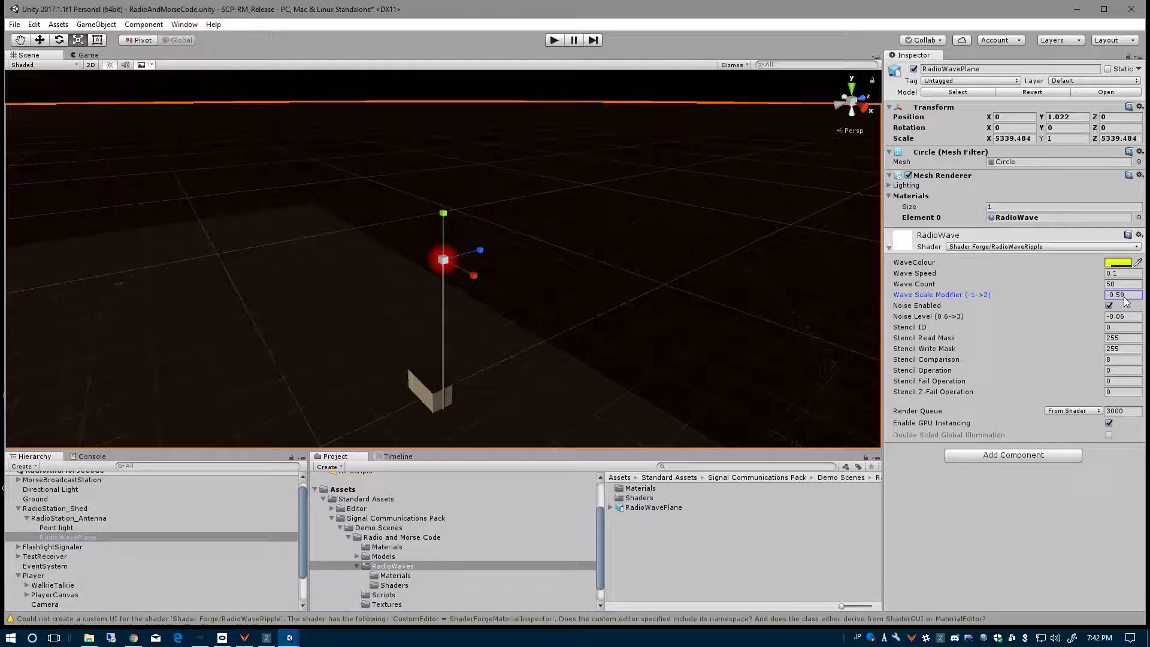
pyautogui.moveTo(1123, 297); pyautogui.dragTo(1126, 303)
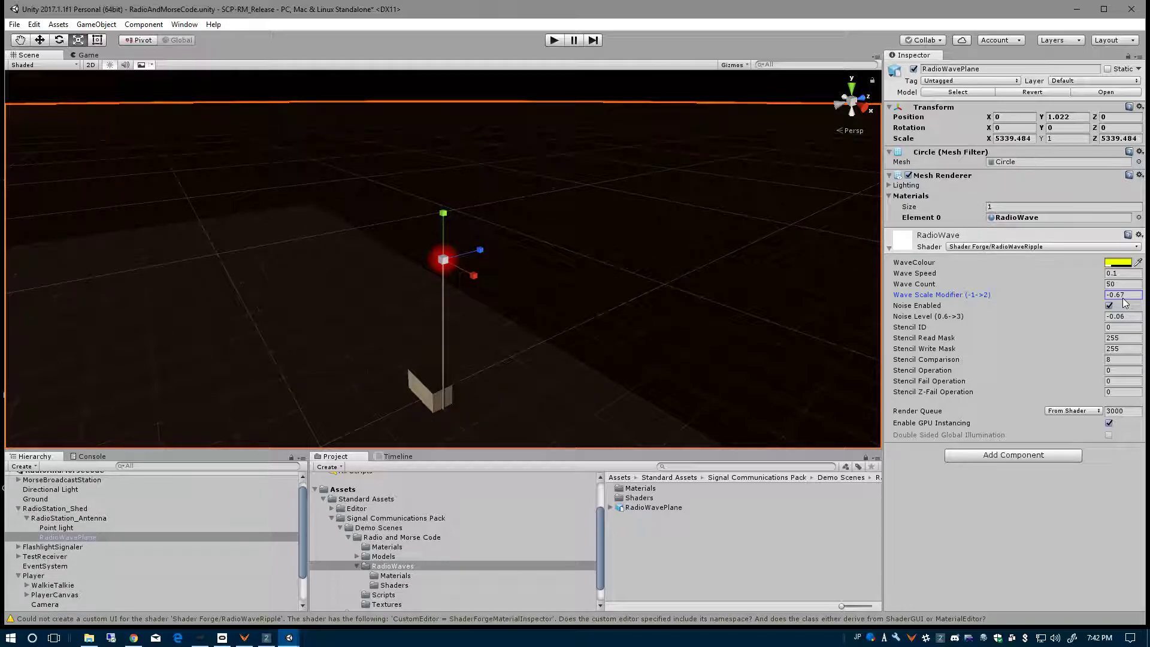